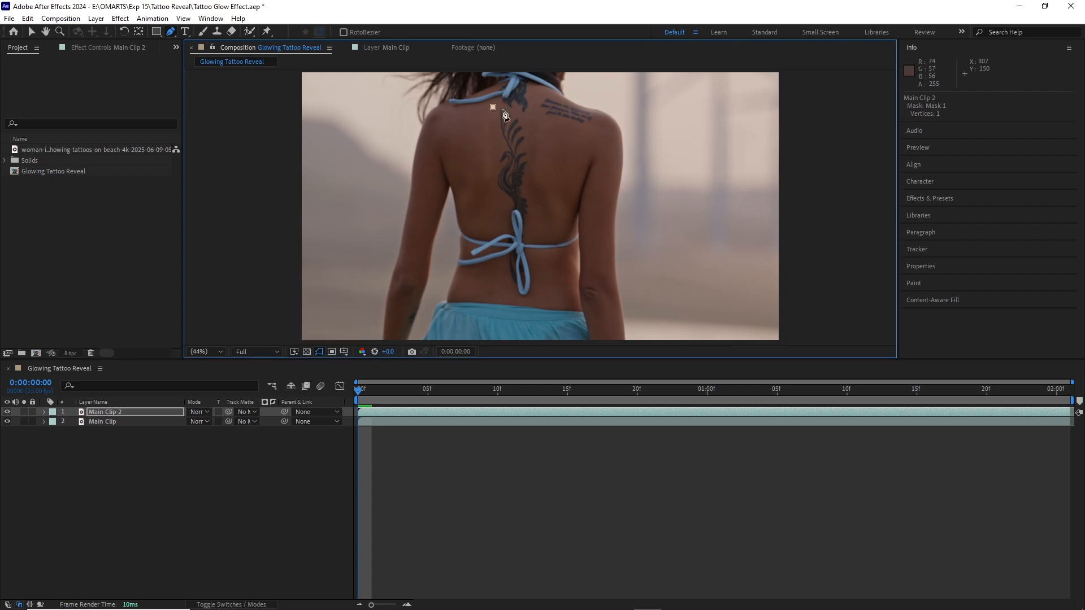
Draw a closed Pen tool mask around the tattoo along the spine on the Main Clip 2 layer
left_click_drag(518, 113, 525, 115)
left_click(531, 141)
left_click(534, 184)
left_click(532, 224)
left_click(503, 218)
left_click_drag(485, 177, 484, 167)
left_click(493, 107)
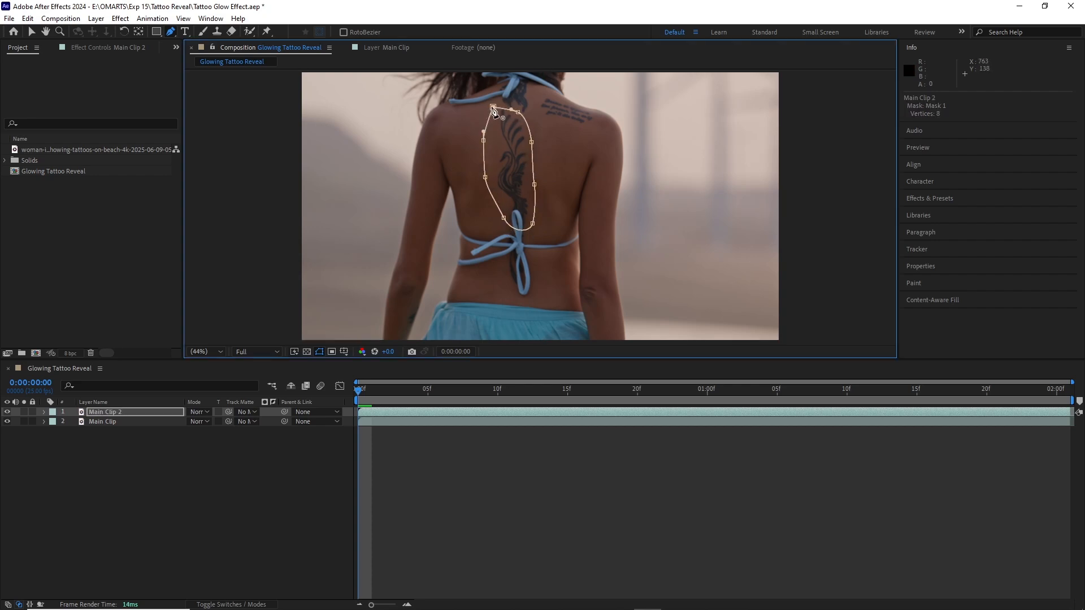
left_click(510, 469)
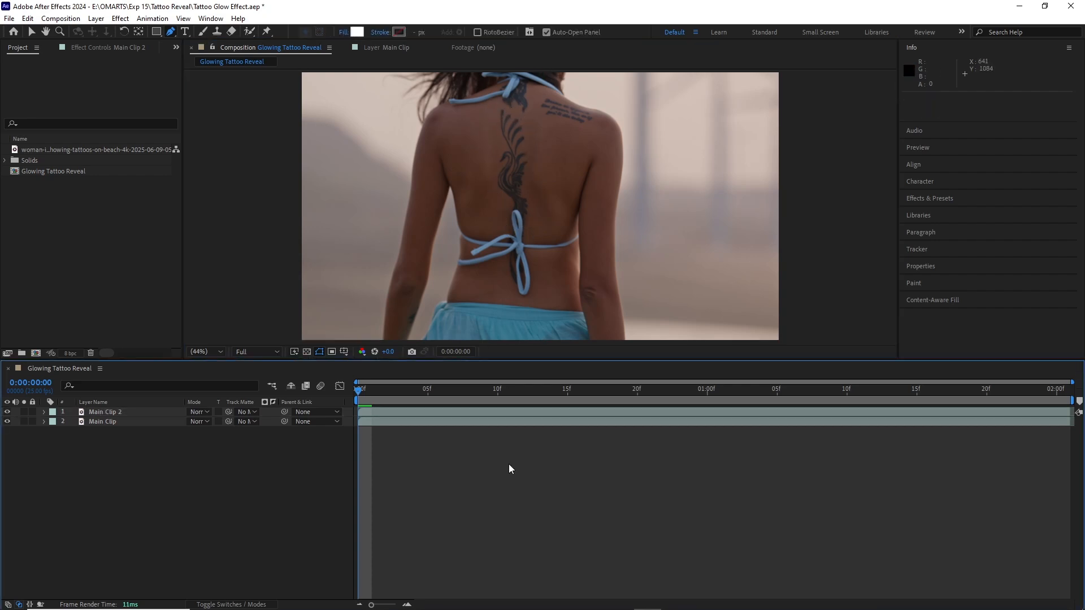
Show the mask properties of Main Clip 2 and start Mask Path keyframing at 0:00:00:00
left_click(428, 416)
key("m")
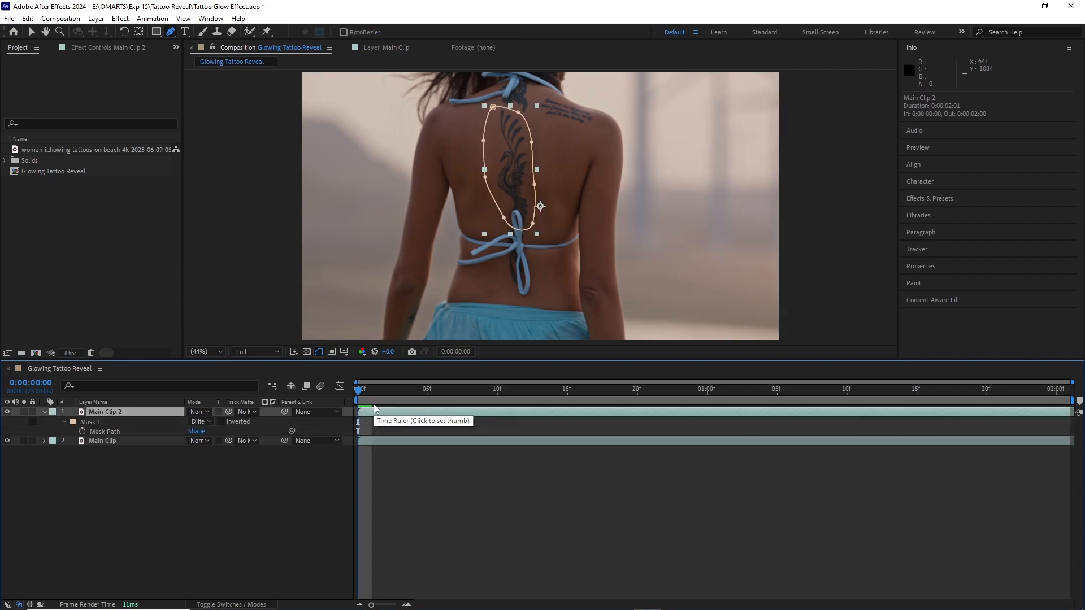
left_click(83, 431)
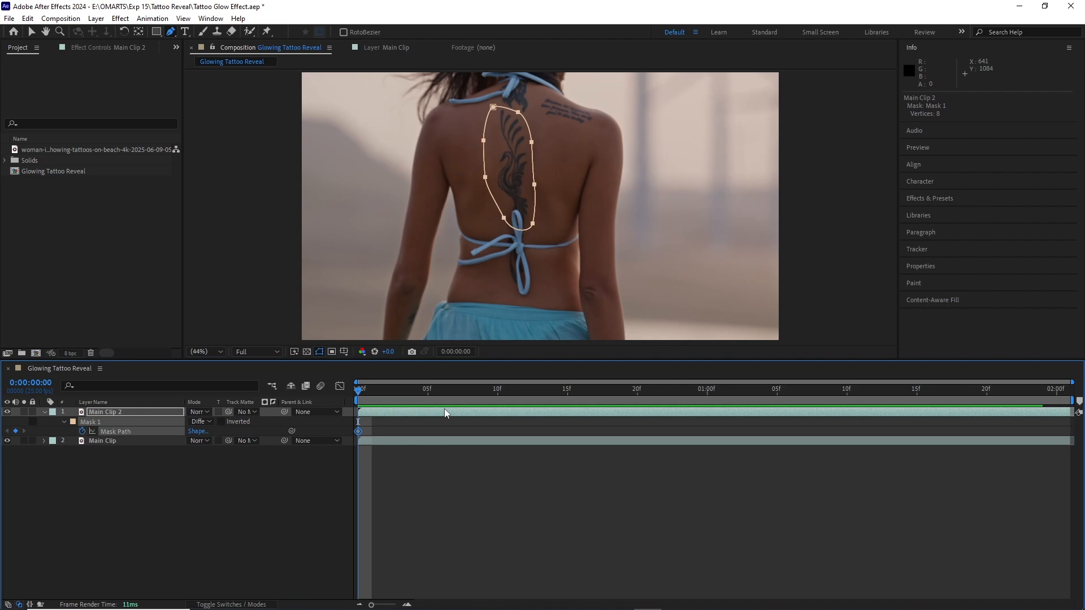
At 0:00:00:05, shift the whole mask to follow the spine tattoo and refine its individual points
left_click_drag(371, 396, 428, 399)
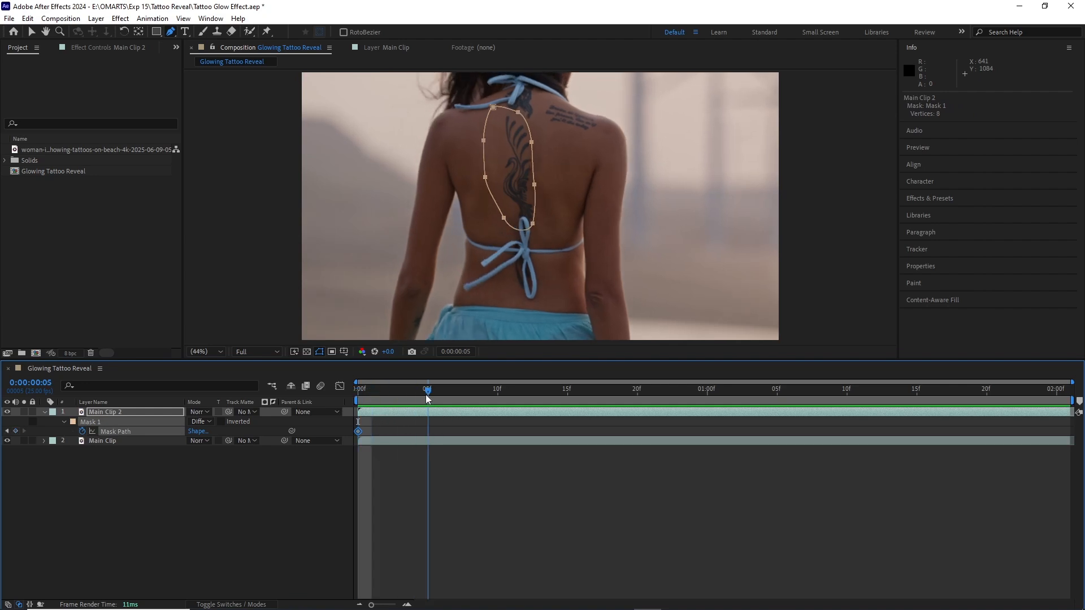
double_click(534, 184)
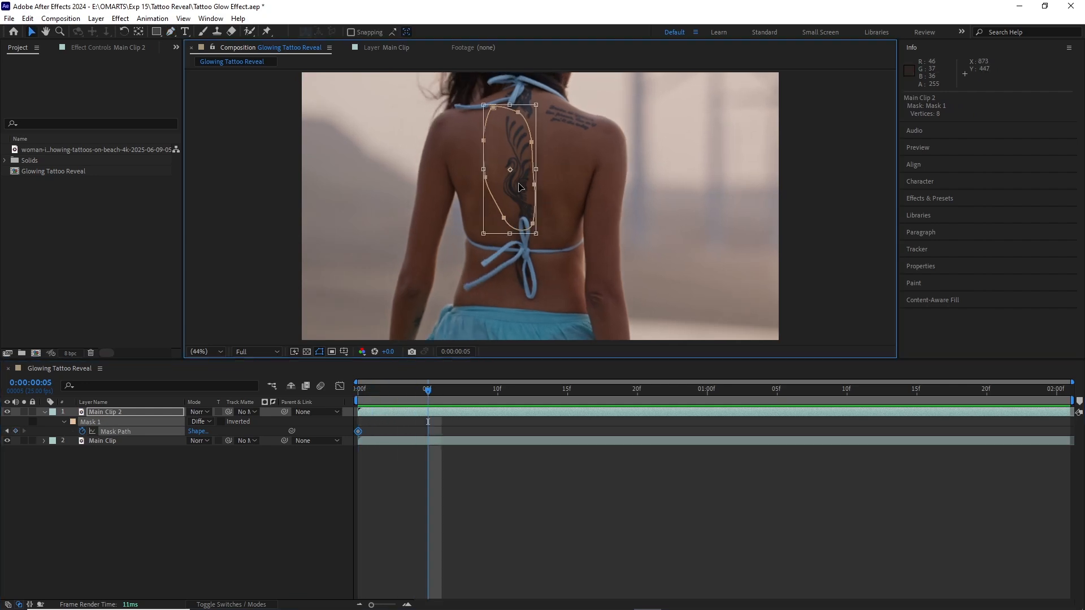
left_click_drag(520, 187, 527, 191)
left_click(465, 414)
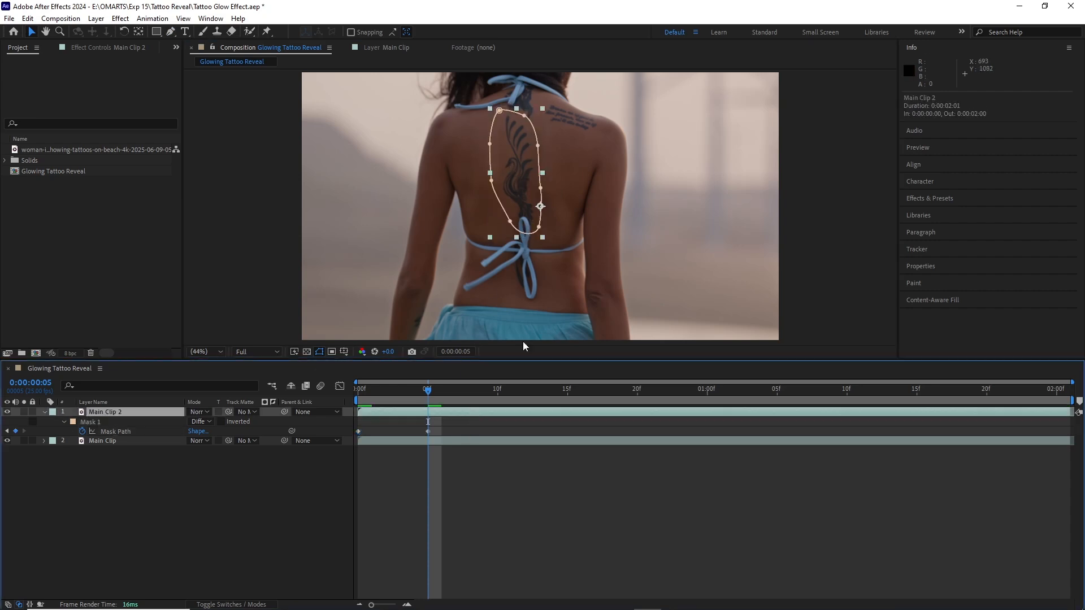
left_click_drag(499, 111, 535, 145)
left_click(537, 144)
left_click_drag(538, 226, 538, 221)
left_click_drag(491, 180, 494, 178)
At 0:00:00:09, adjust the mask points around the tattoo to match the body's movement
left_click_drag(429, 391, 484, 391)
left_click_drag(498, 115, 525, 121)
left_click_drag(536, 145, 541, 148)
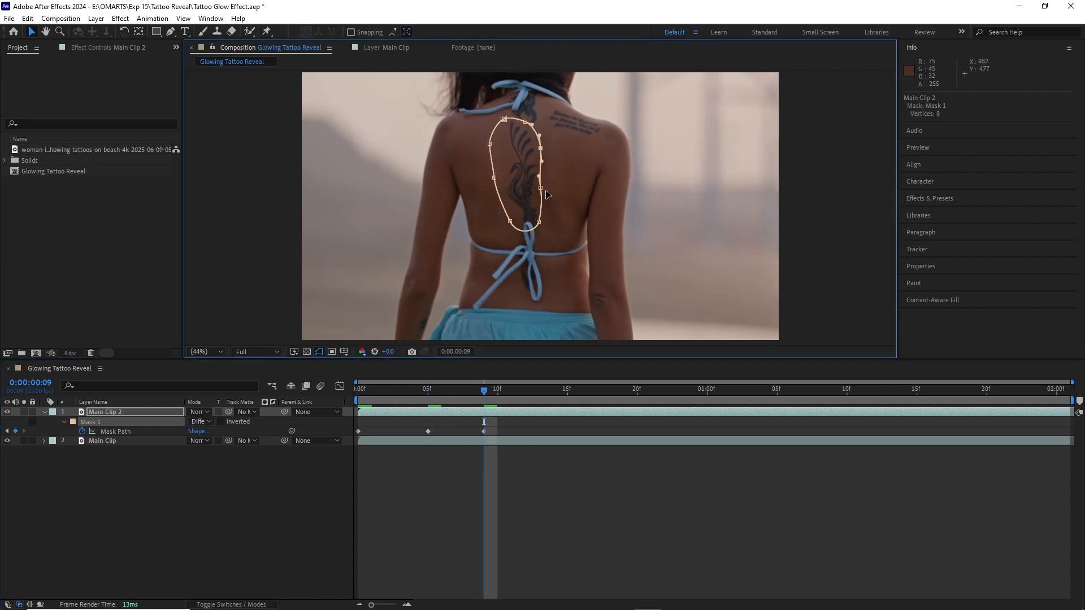
left_click_drag(540, 187, 543, 190)
left_click_drag(538, 222, 507, 215)
left_click_drag(493, 178, 496, 141)
Move the whole mask to follow the tattoo at 0:00:00:12 and again at 0:00:00:15
left_click_drag(487, 391, 531, 396)
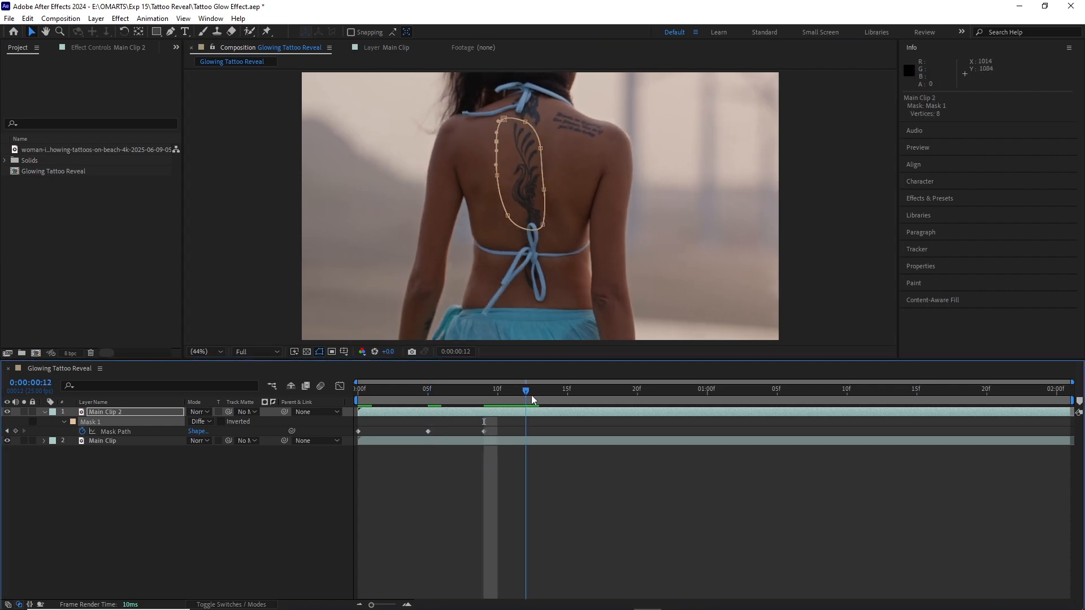
double_click(541, 169)
left_click_drag(523, 174, 526, 175)
left_click_drag(528, 395, 567, 396)
double_click(542, 169)
left_click_drag(526, 175, 534, 178)
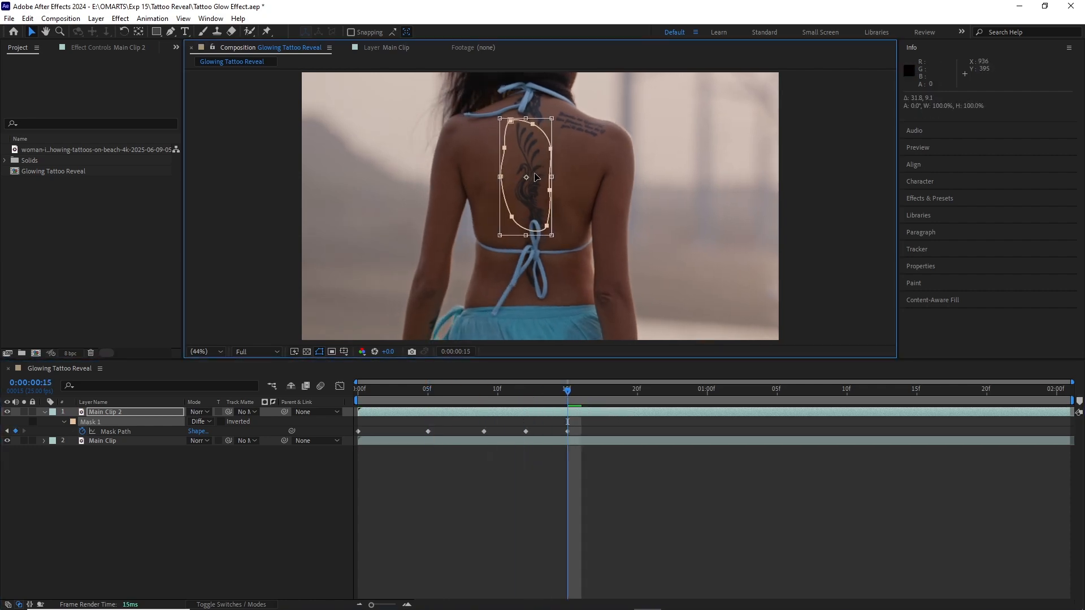
Reposition the whole mask over the tattoo at 0:00:00:18 and 0:00:00:21
left_click_drag(567, 390, 609, 391)
double_click(549, 199)
left_click_drag(534, 182, 535, 179)
left_click_drag(609, 390, 651, 391)
double_click(550, 188)
left_click_drag(533, 182, 535, 178)
Correct the mask's fit around the tattoo at 0:00:00:22 and 0:00:01:00
left_click_drag(651, 391, 707, 390)
left_click_drag(530, 187, 563, 270)
left_click(665, 392)
scroll(540, 218, "up", 4)
scroll(540, 305, "down", 3)
left_click(709, 395)
At 0:00:01:05, move the whole mask so it surrounds the tattoo
left_click(779, 395)
scroll(532, 210, "up", 3)
double_click(594, 141)
left_click_drag(586, 131, 574, 144)
scroll(489, 149, "down", 2)
At 0:00:01:12, shift the whole mask back over the tattoo and set the composition view to 50%
left_click_drag(777, 391, 875, 391)
left_click(552, 293)
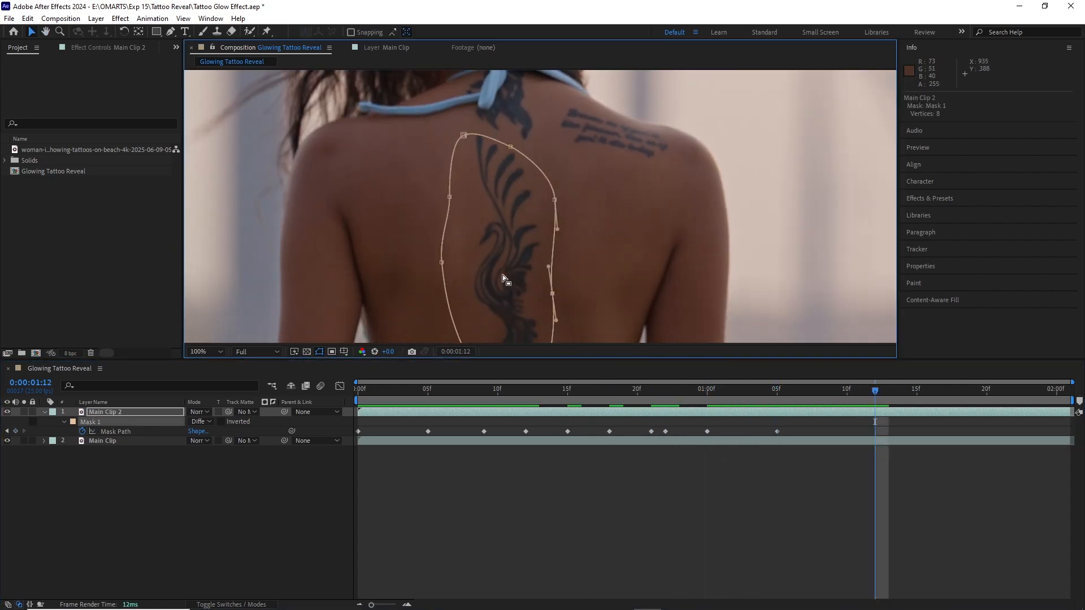
double_click(552, 293)
left_click_drag(524, 274, 530, 265)
left_click(215, 351)
left_click(207, 161)
At 0:00:01:18, move the whole mask to follow the tattoo and confirm the transform
left_click_drag(832, 391, 958, 390)
double_click(537, 113)
left_click_drag(534, 164, 516, 174)
key("Return")
scroll(501, 181, "down", 2)
scroll(502, 181, "up", 2)
Realign the mask with the tattoo at 0:00:01:22 and at 0:00:02:00
left_click(1015, 390)
double_click(524, 116)
left_click(880, 415)
left_click(520, 118)
left_click(1056, 391)
double_click(519, 117)
left_click(570, 413)
Return to the first frame, collapse the Main Clip 2 properties and solo that layer
left_click(358, 390)
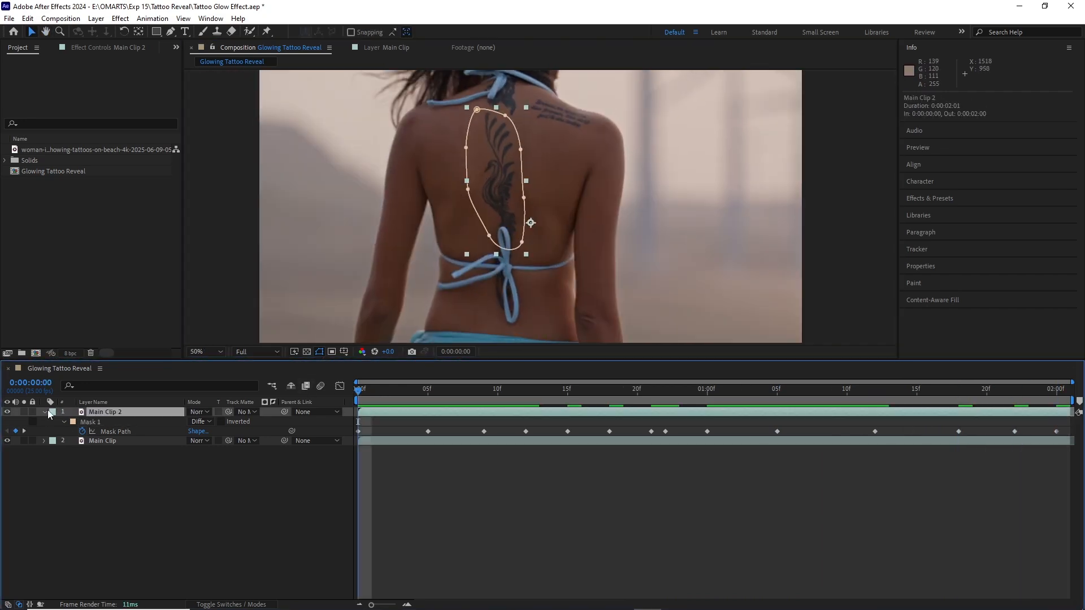
left_click(44, 412)
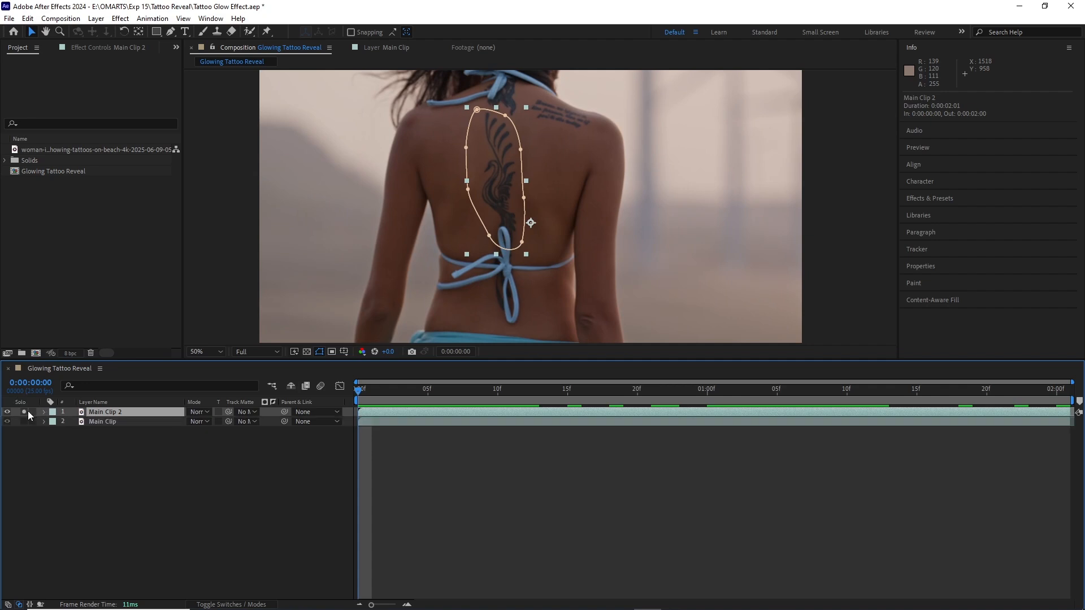
left_click(27, 412)
left_click(412, 443)
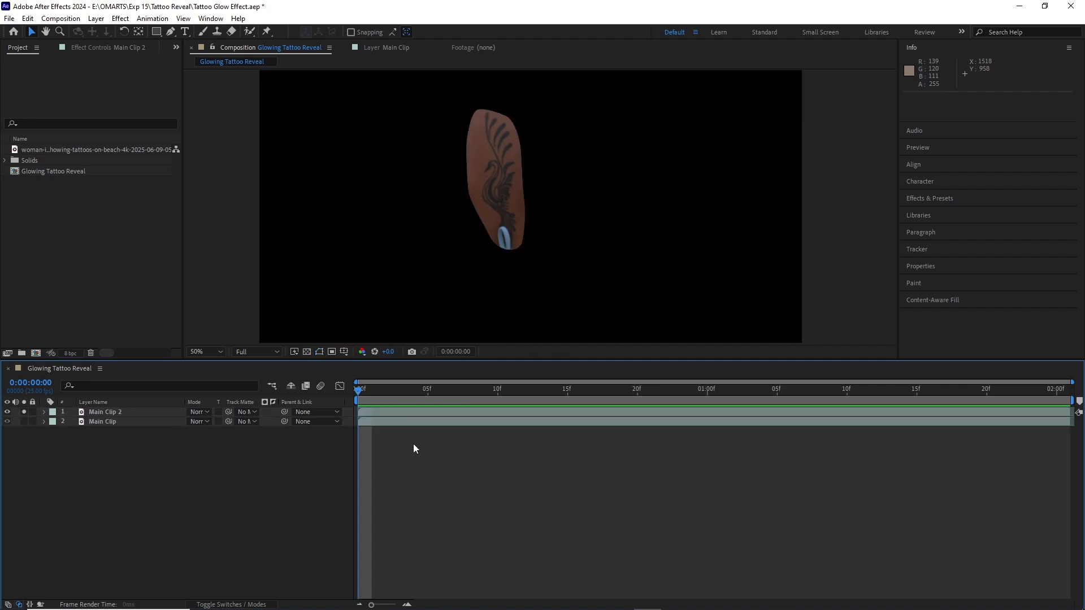
Play back the isolated tattoo to check the mask tracking, then return to the first frame
left_click(381, 411)
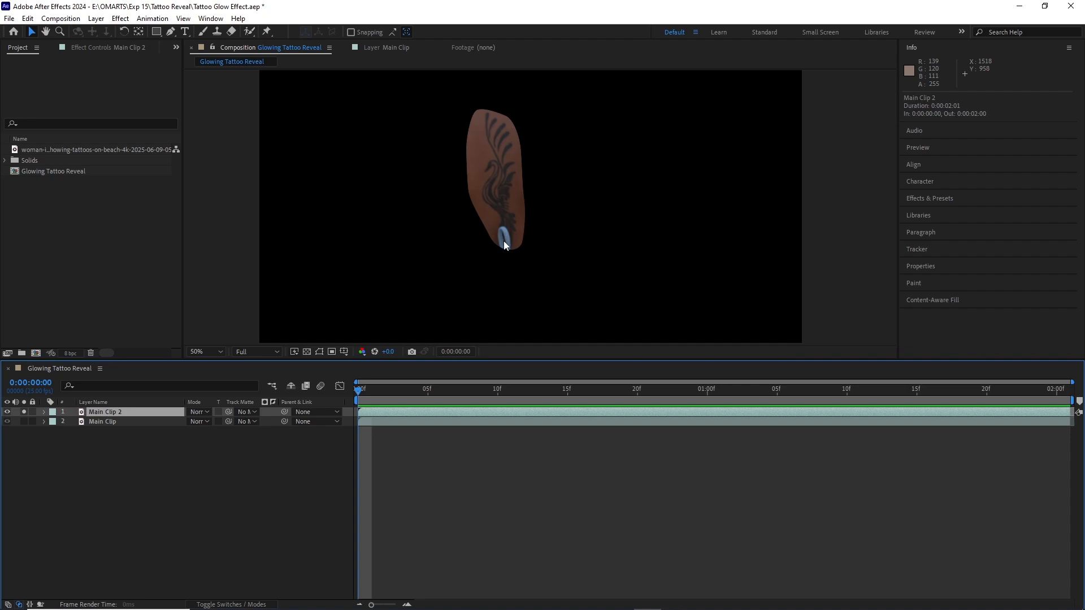
left_click(435, 450)
key("ctrl+5")
key("space")
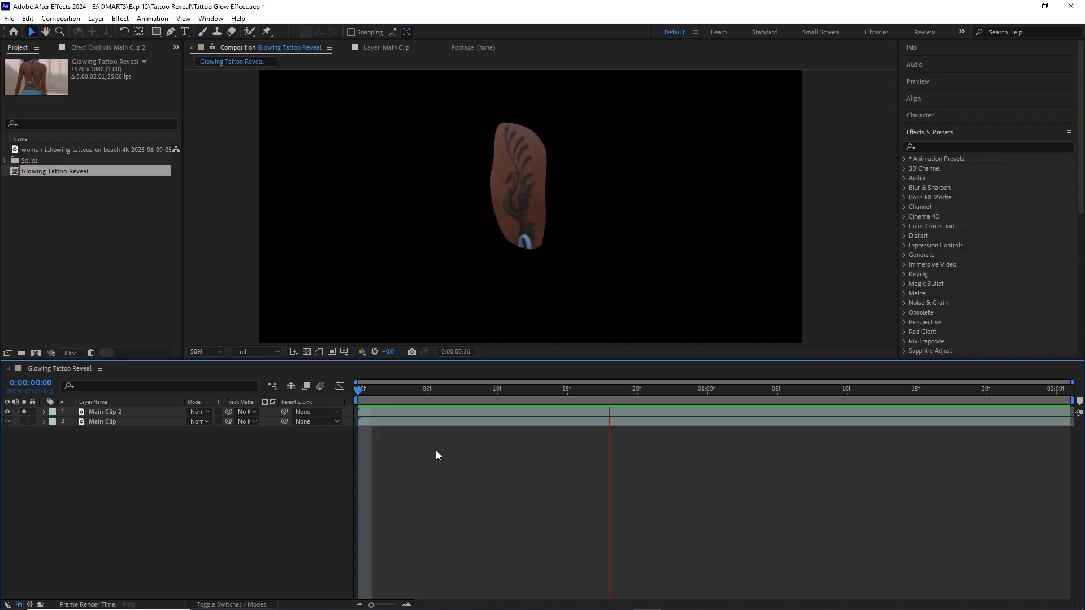
key("space")
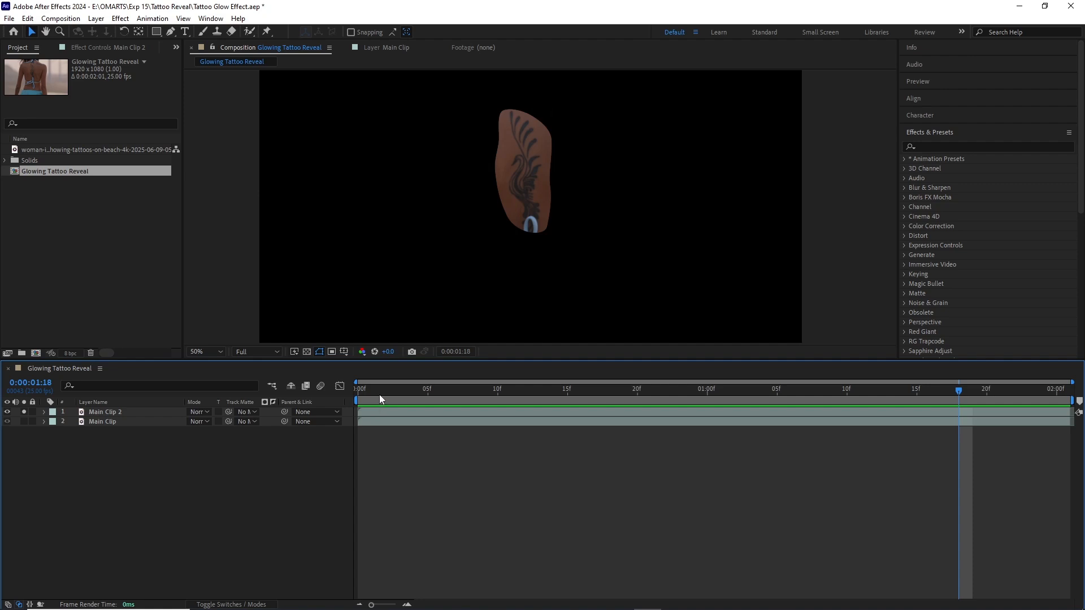
key("Home")
Turn off solo for Main Clip 2 and apply the Find Edges effect to it with Invert enabled
left_click(371, 413)
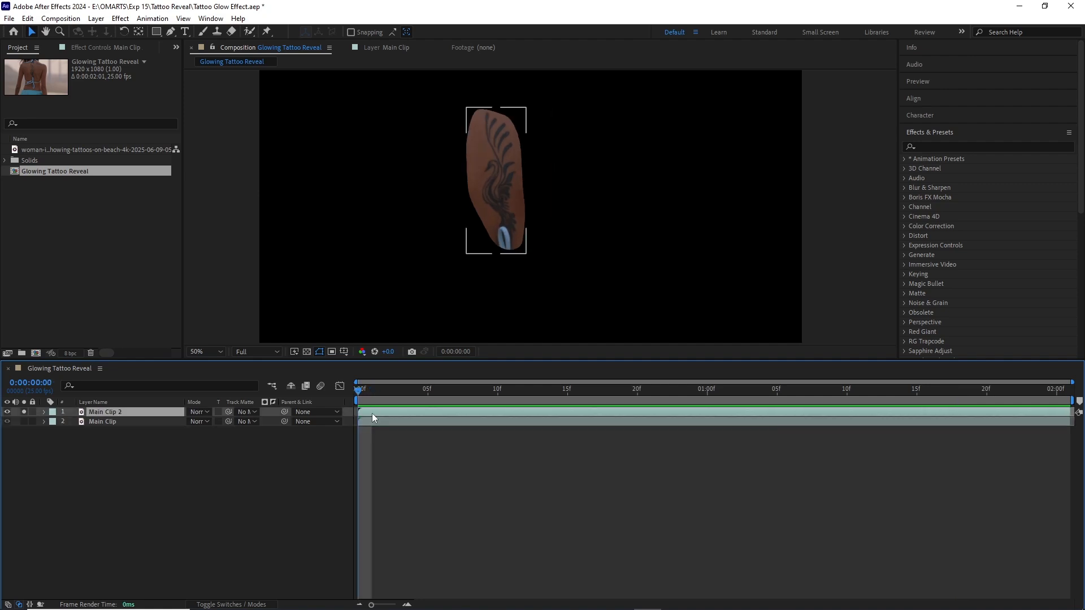
left_click(24, 412)
left_click(937, 148)
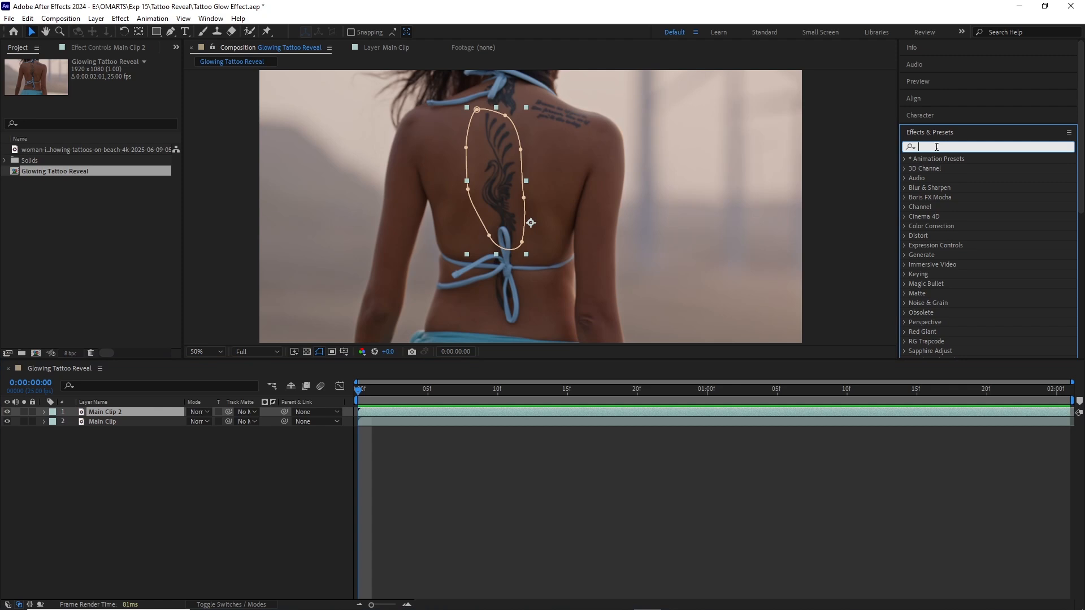
type("find ed")
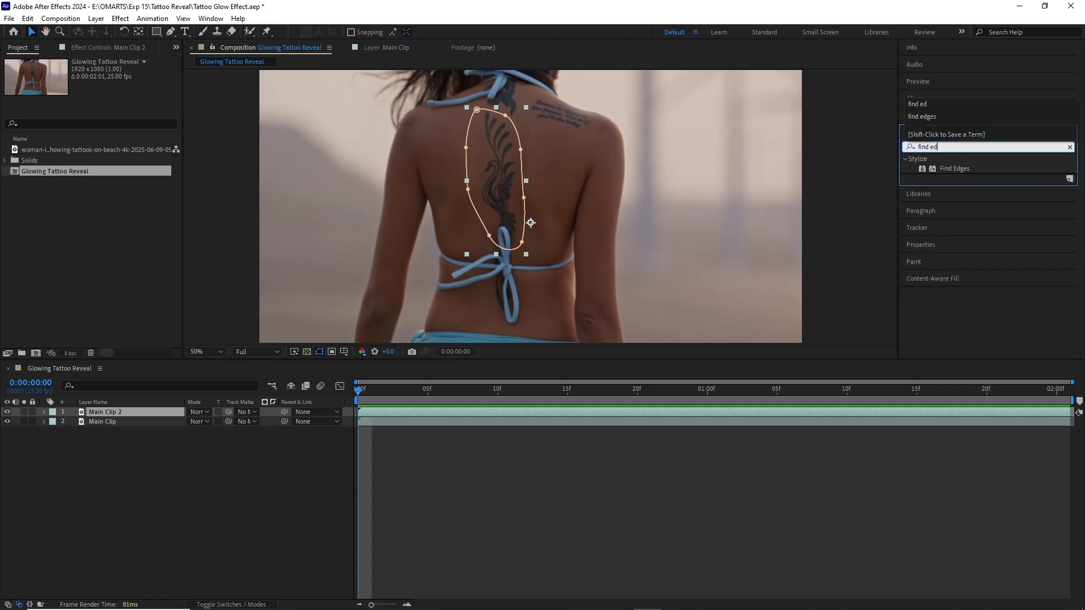
type("ges")
left_click_drag(955, 168, 404, 414)
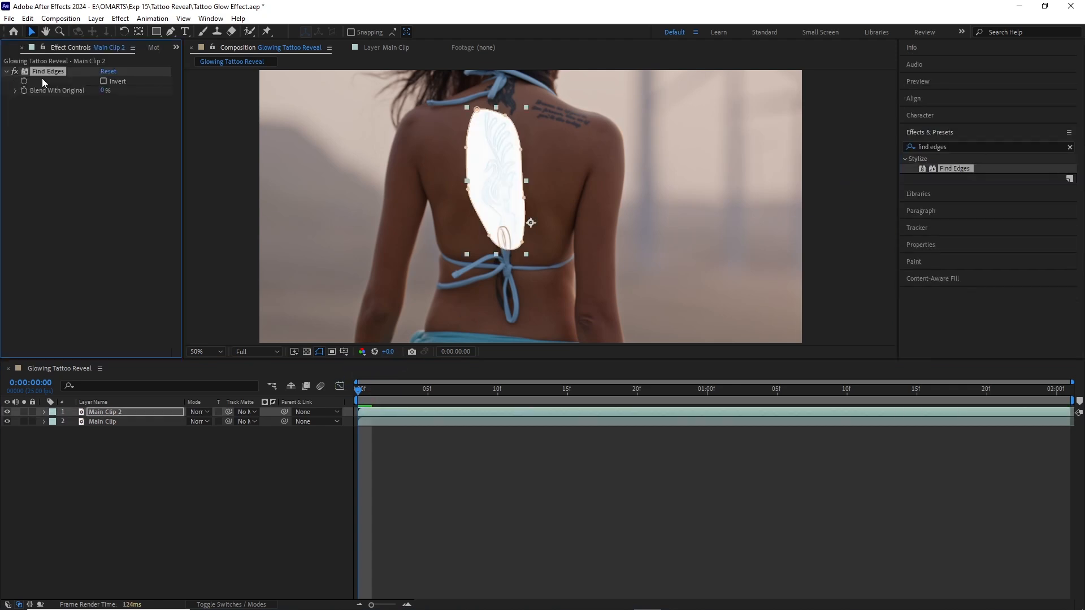
left_click(103, 81)
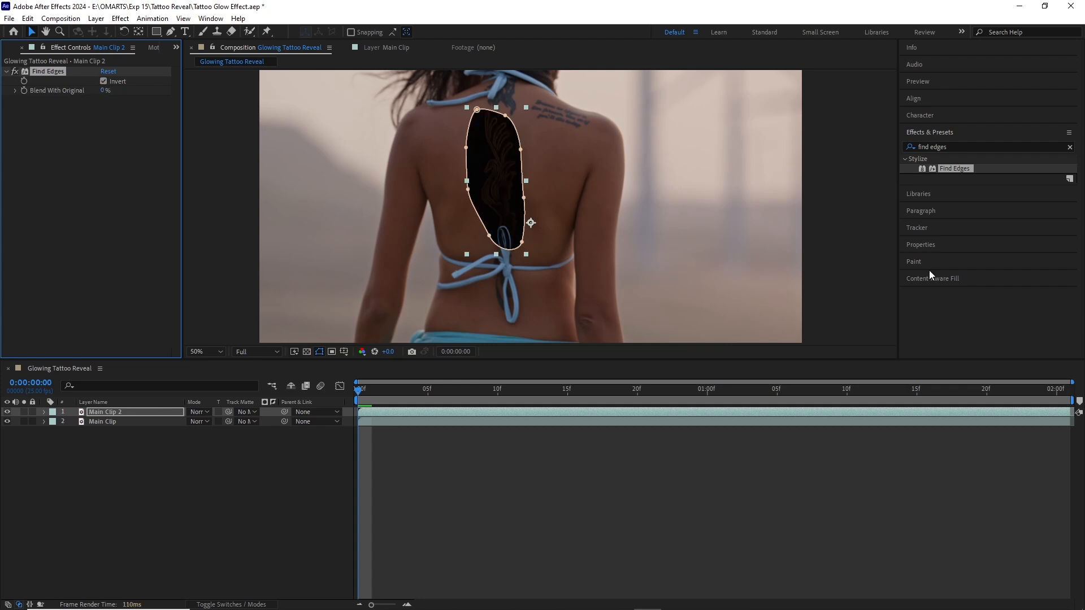
Solo Main Clip 2 and apply the Tint effect from Color Correction to it
scroll(485, 166, "up", 3)
scroll(500, 207, "down", 1)
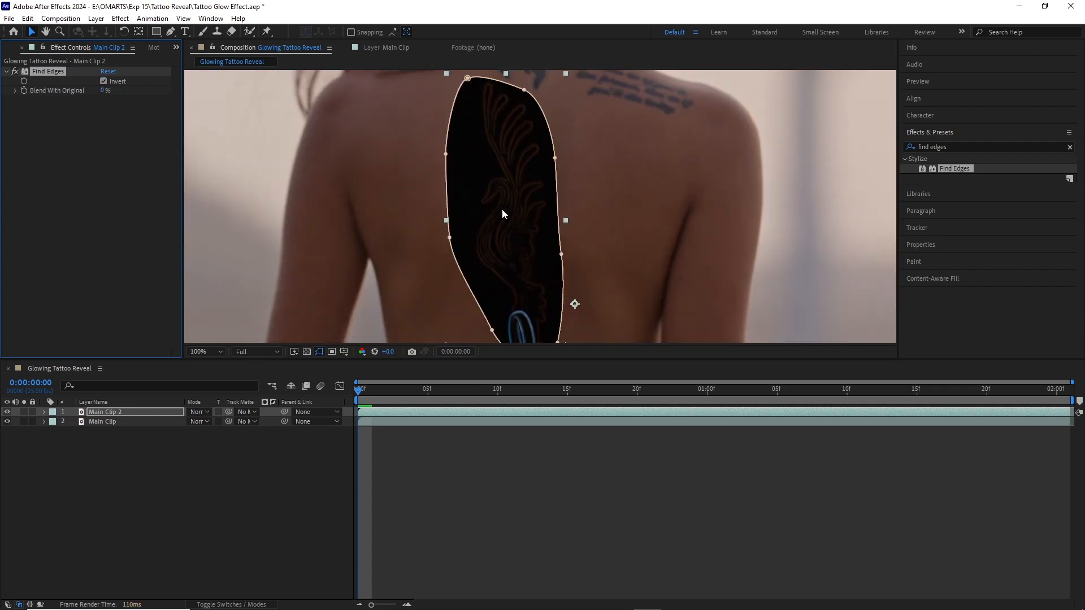
left_click_drag(497, 241, 492, 237)
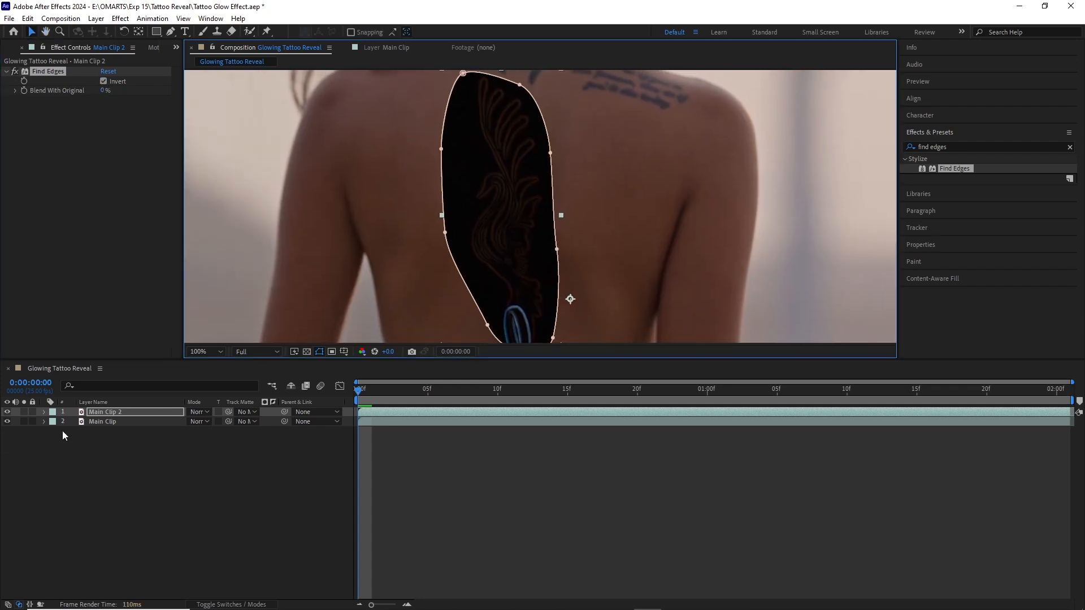
left_click(23, 411)
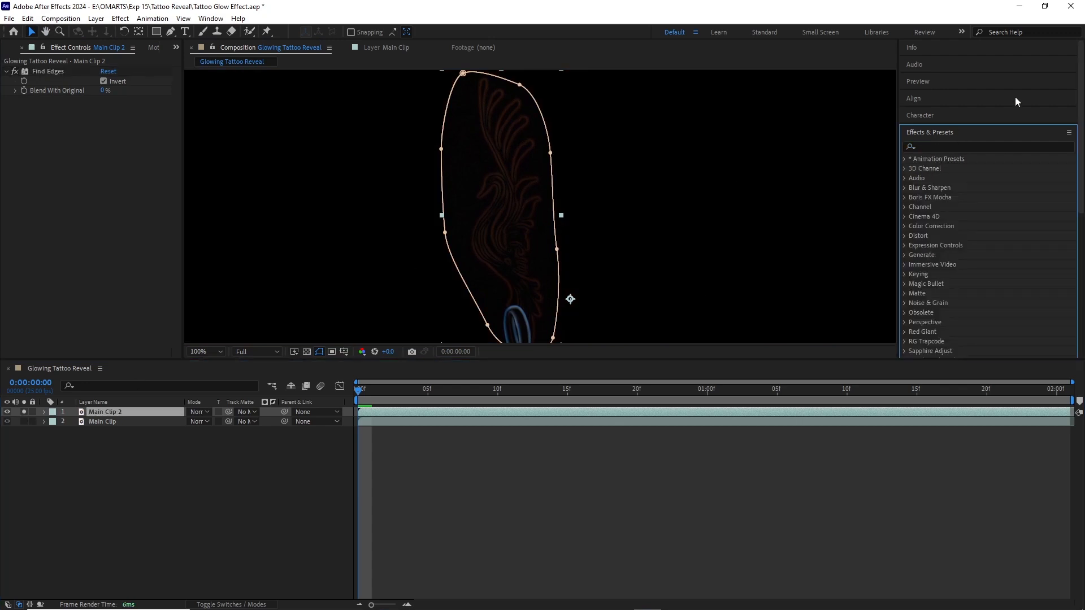
left_click(942, 147)
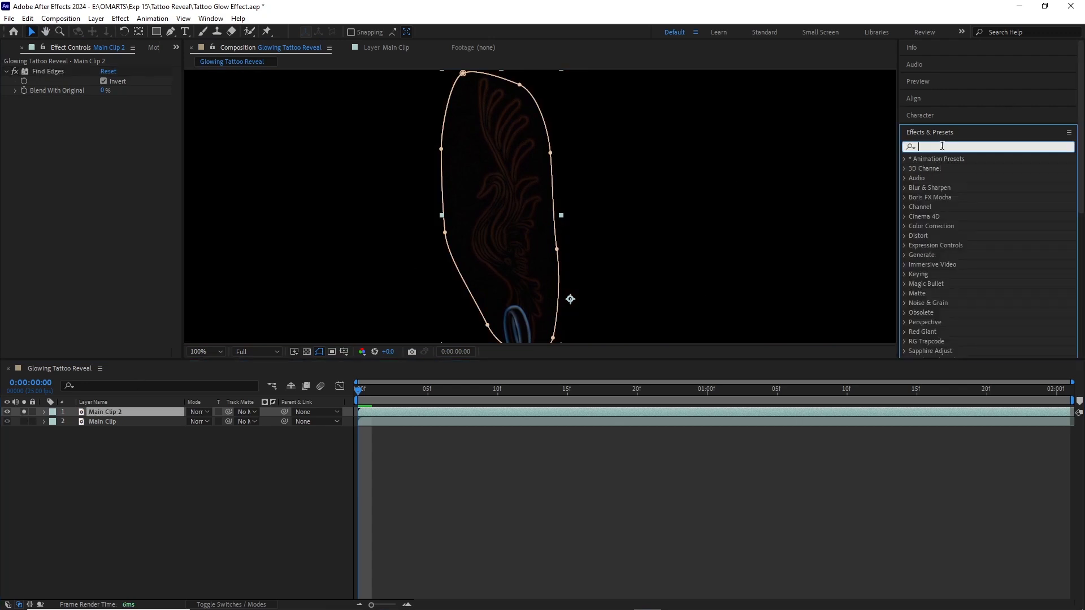
type("tint")
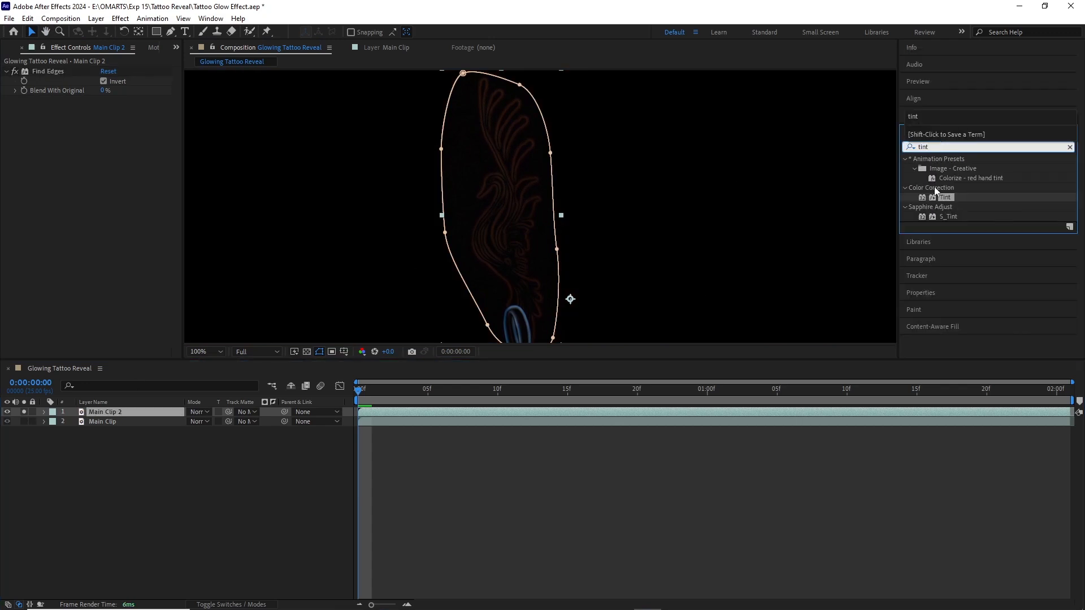
left_click_drag(936, 192, 415, 409)
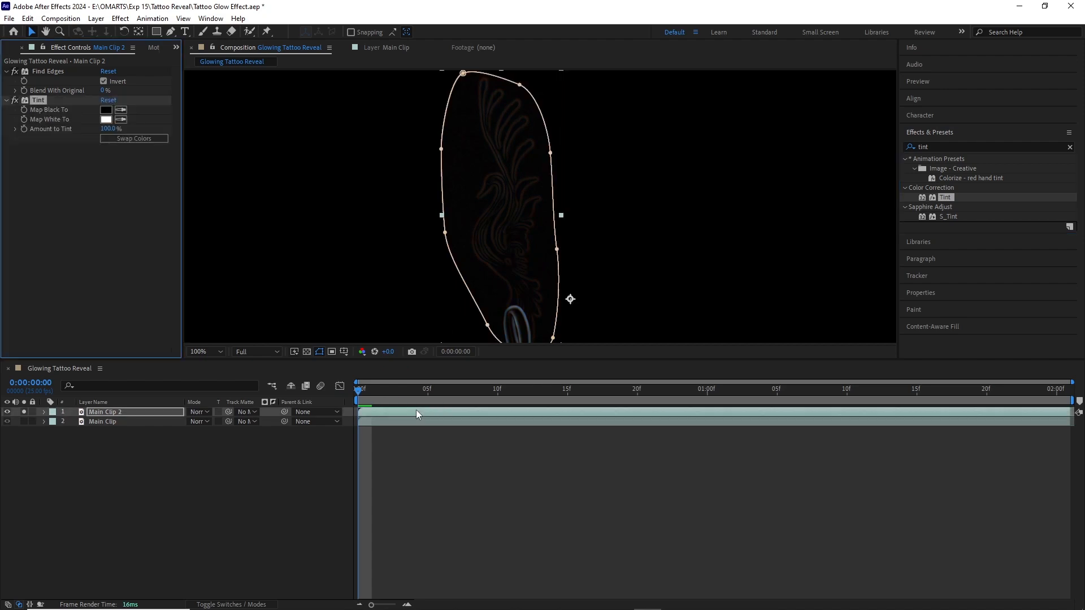
Apply the Levels effect to Main Clip 2 and set Input White to 35.7 to brighten the tattoo outlines
scroll(499, 213, "up", 4)
scroll(497, 211, "down", 2)
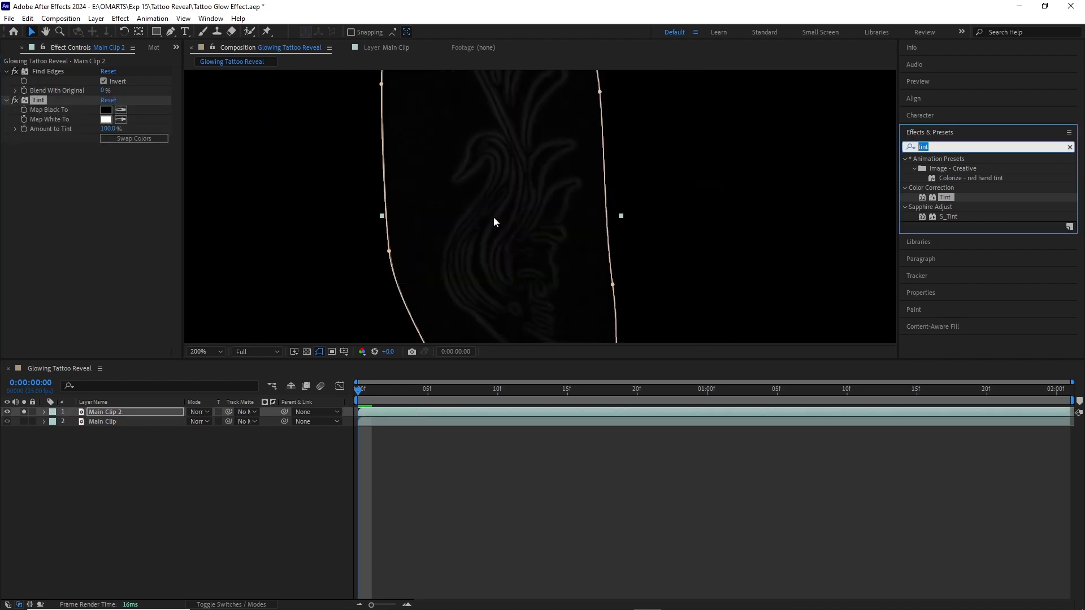
scroll(494, 217, "down", 2)
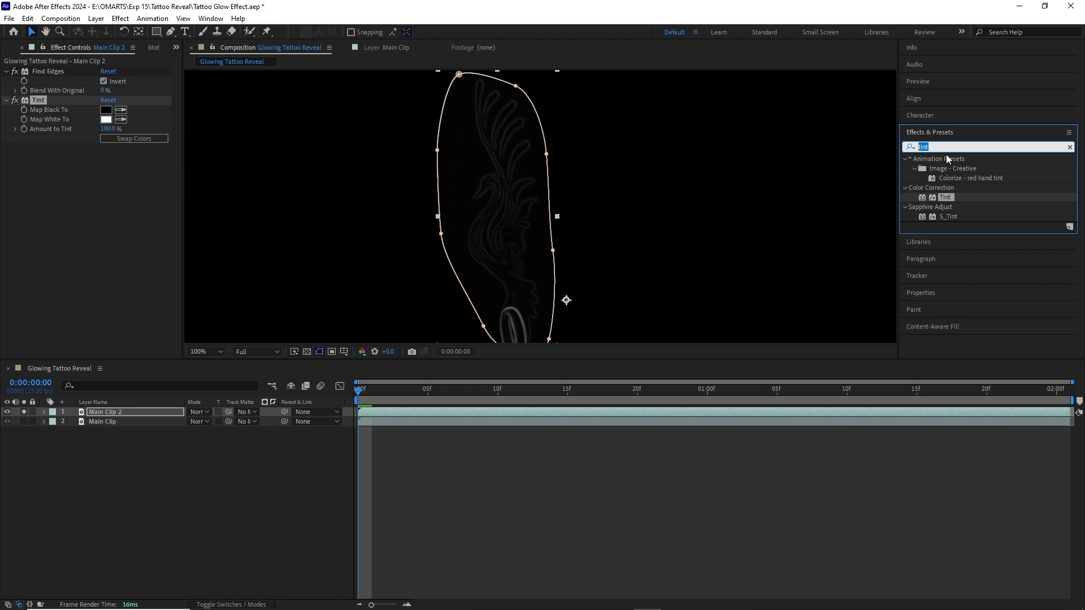
type("levels")
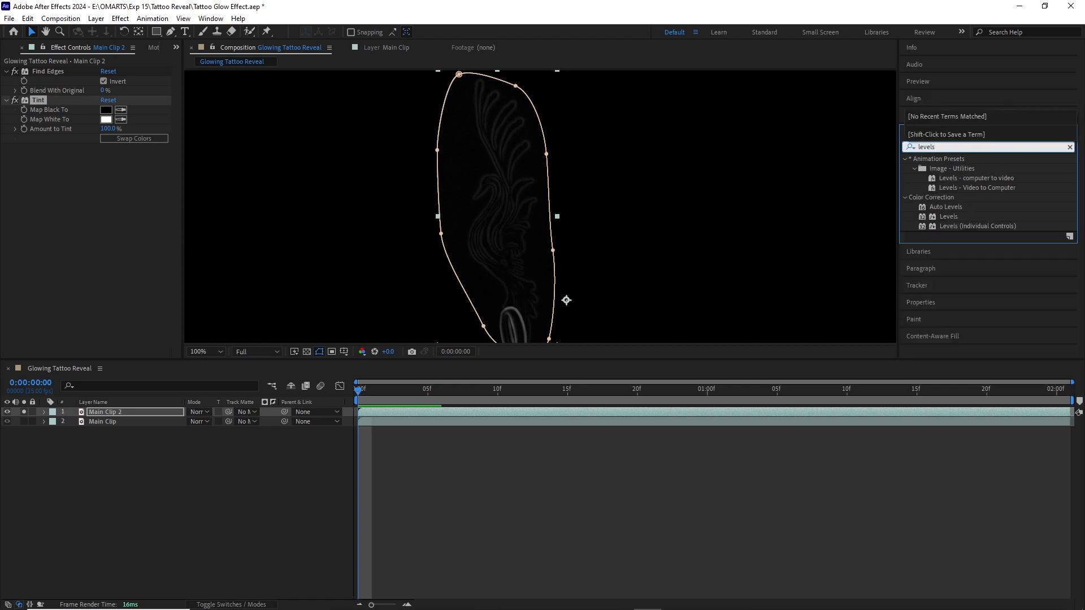
left_click_drag(949, 216, 421, 412)
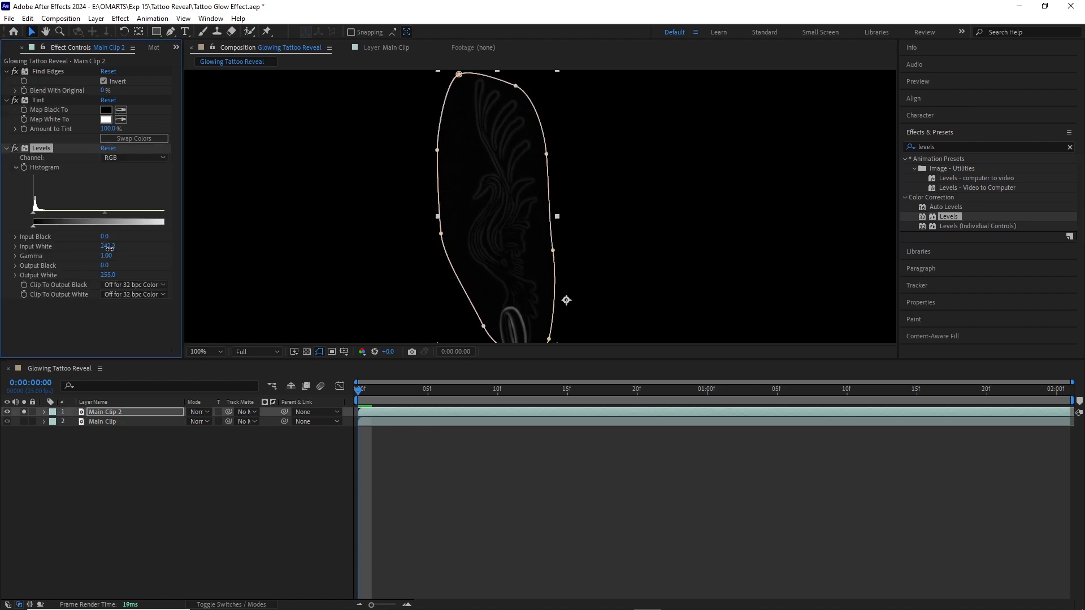
left_click_drag(109, 248, 68, 252)
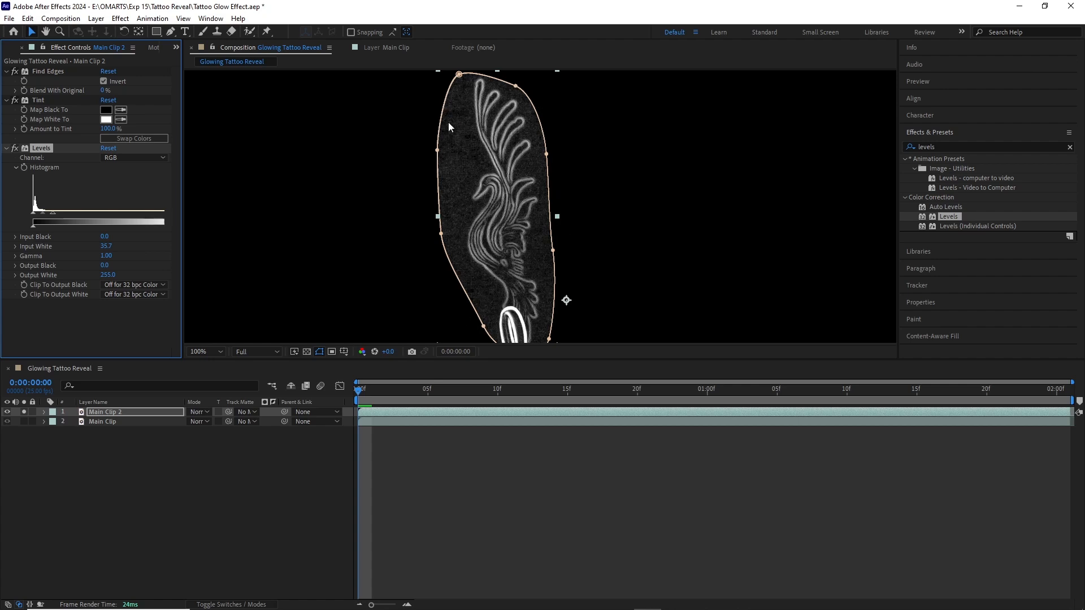
Apply the Extract keying effect to Main Clip 2
left_click(938, 147)
type("extract")
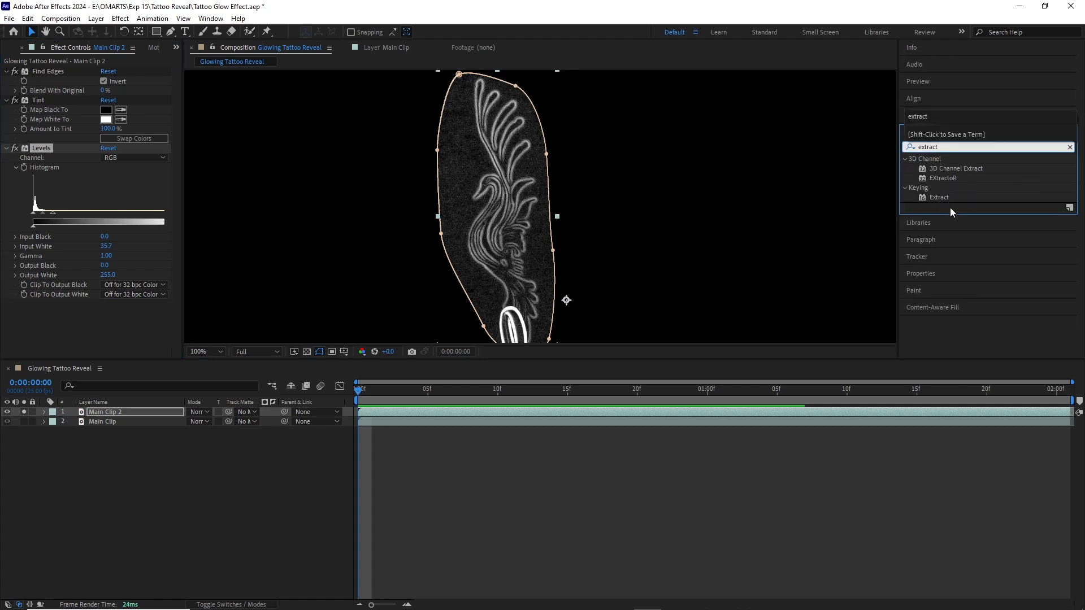
left_click_drag(938, 197, 399, 415)
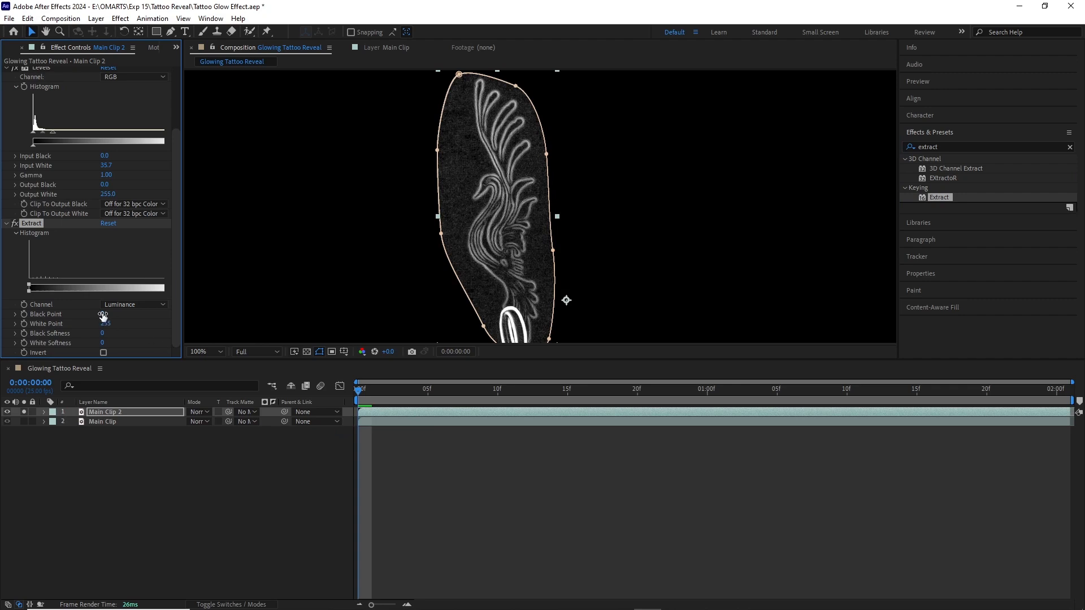
Set the Extract effect's Black Point to 82 to remove the dark background around the tattoo outlines
left_click_drag(103, 316, 150, 312)
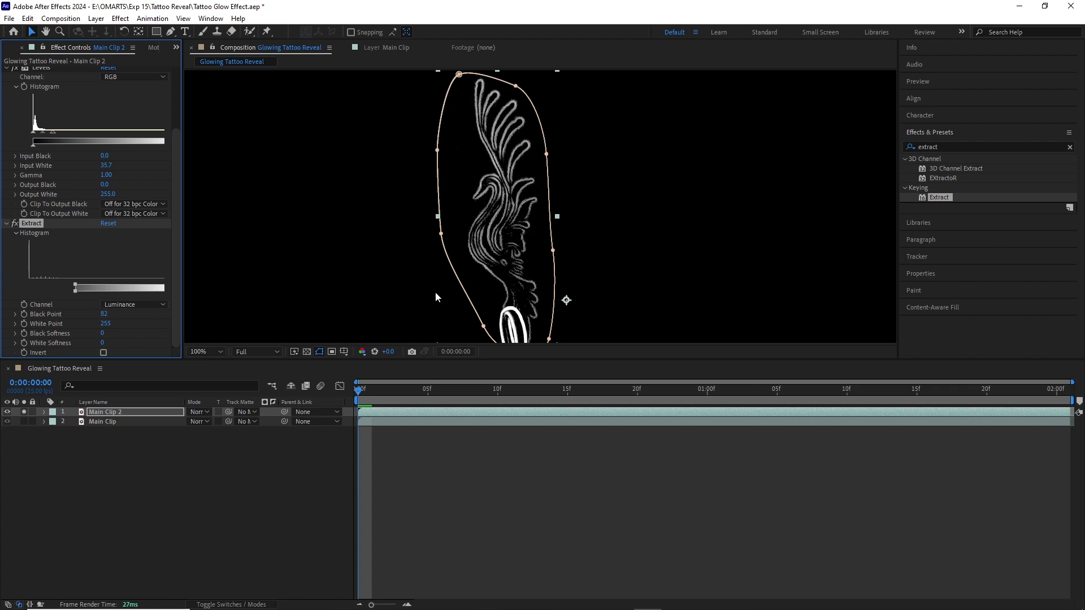
left_click_drag(487, 244, 479, 244)
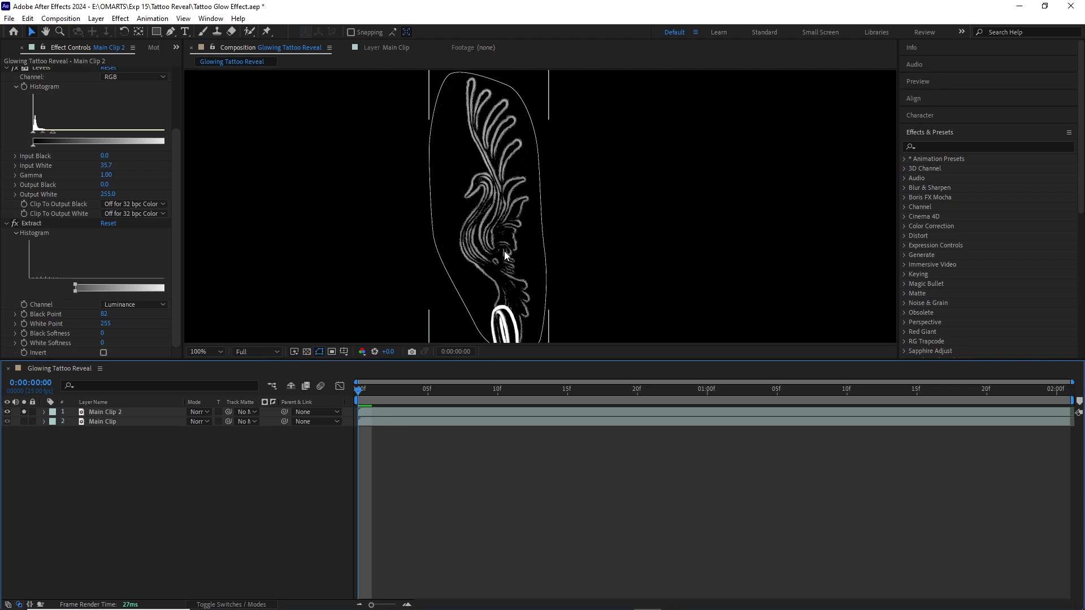
scroll(505, 255, "down", 2)
scroll(8, 84, "up", 3)
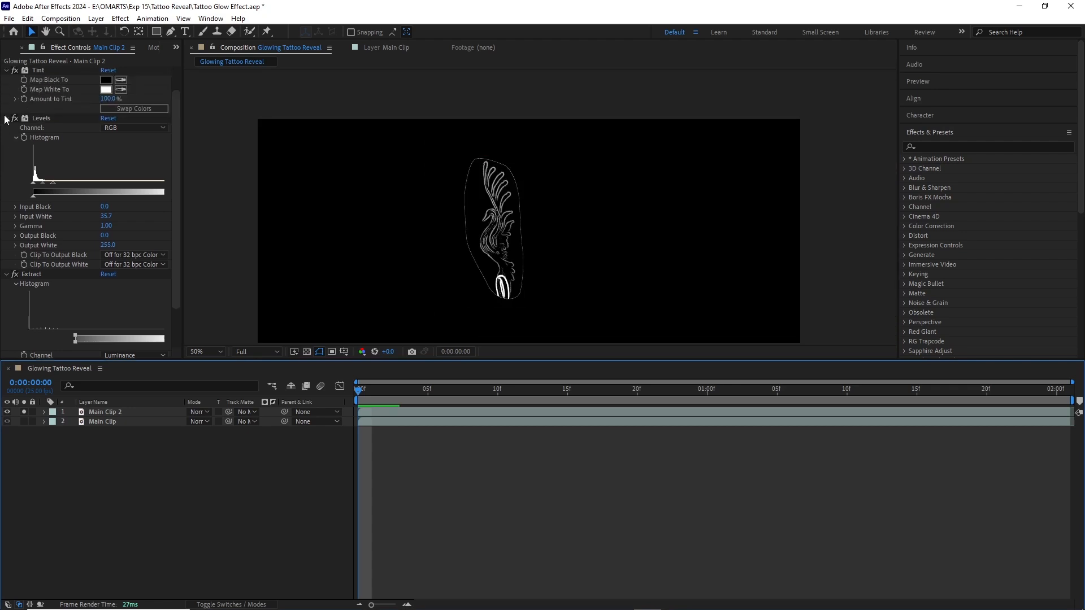
Collapse the settings of the Find Edges, Tint, Levels and Extract effects
left_click(6, 71)
left_click(6, 81)
left_click(6, 90)
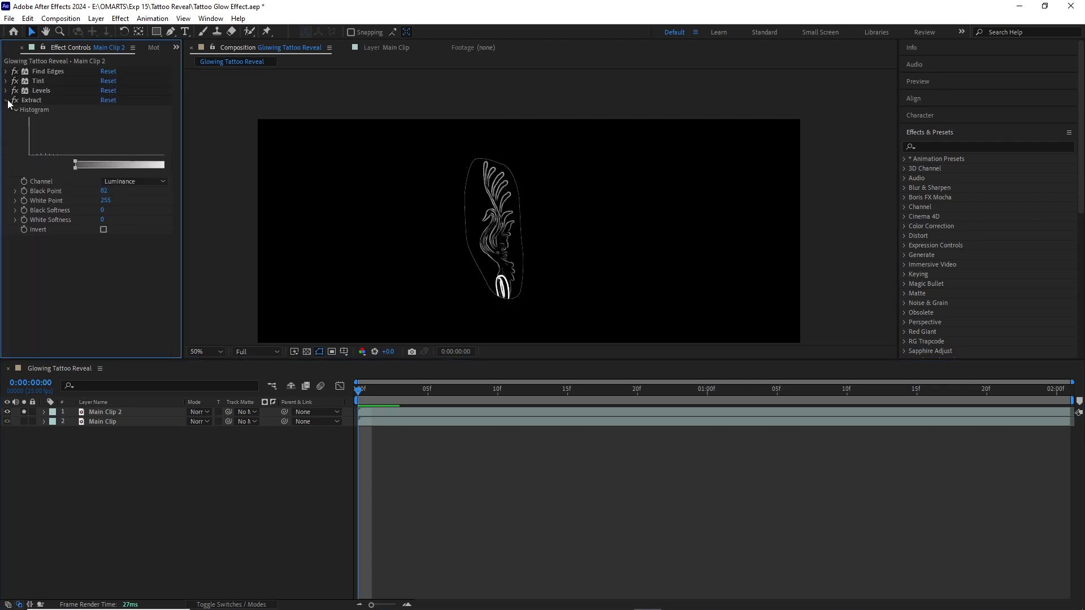
left_click(6, 100)
Apply the Simple Choker effect to Main Clip 2 and place it directly after Find Edges in the effect order
scroll(473, 218, "up", 2)
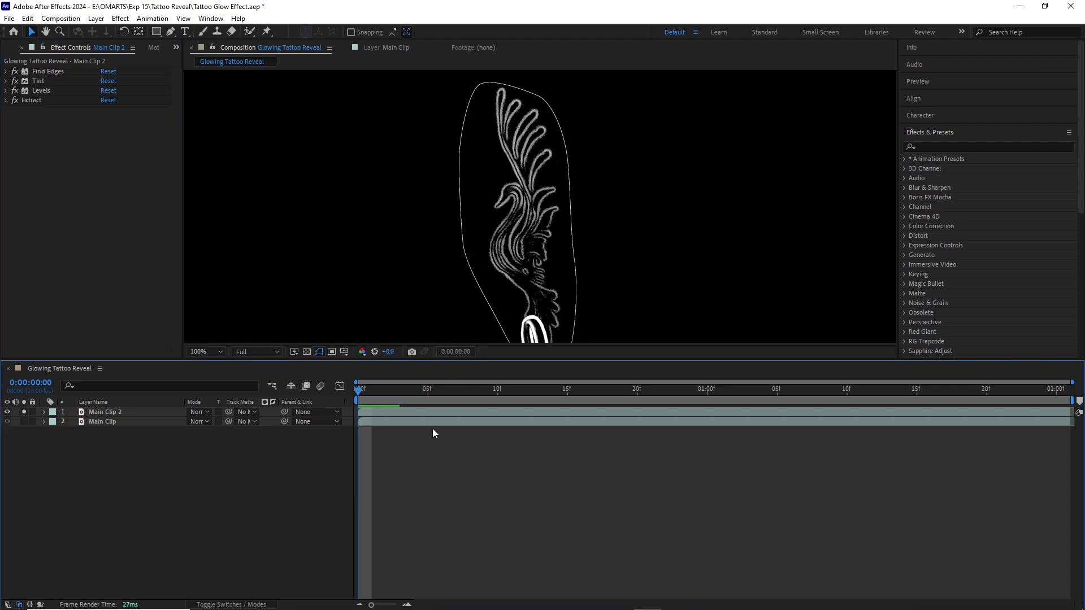
left_click(422, 417)
left_click(932, 146)
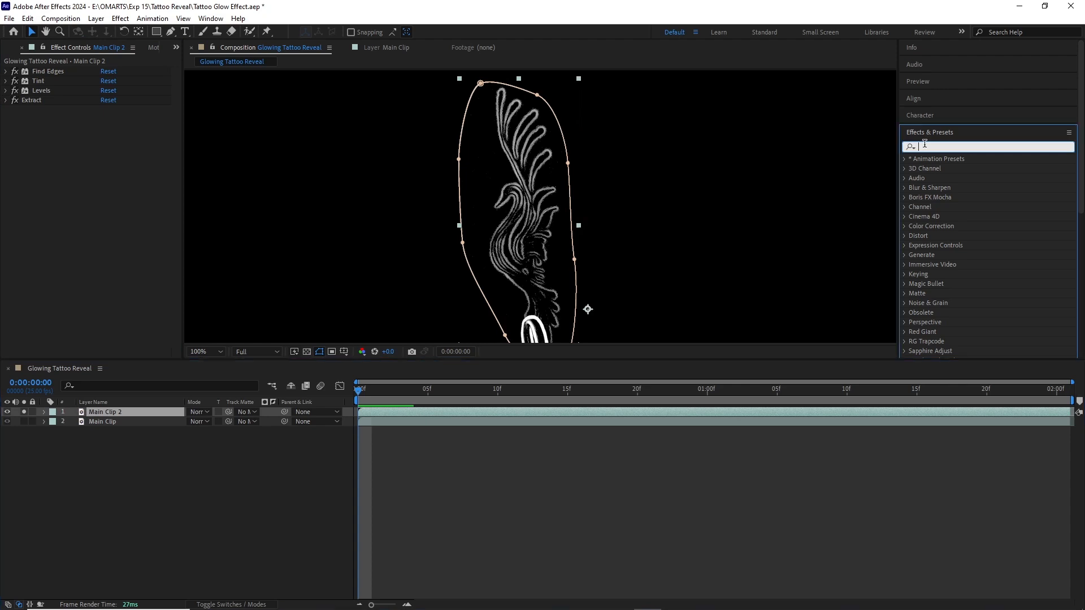
type("simple cho")
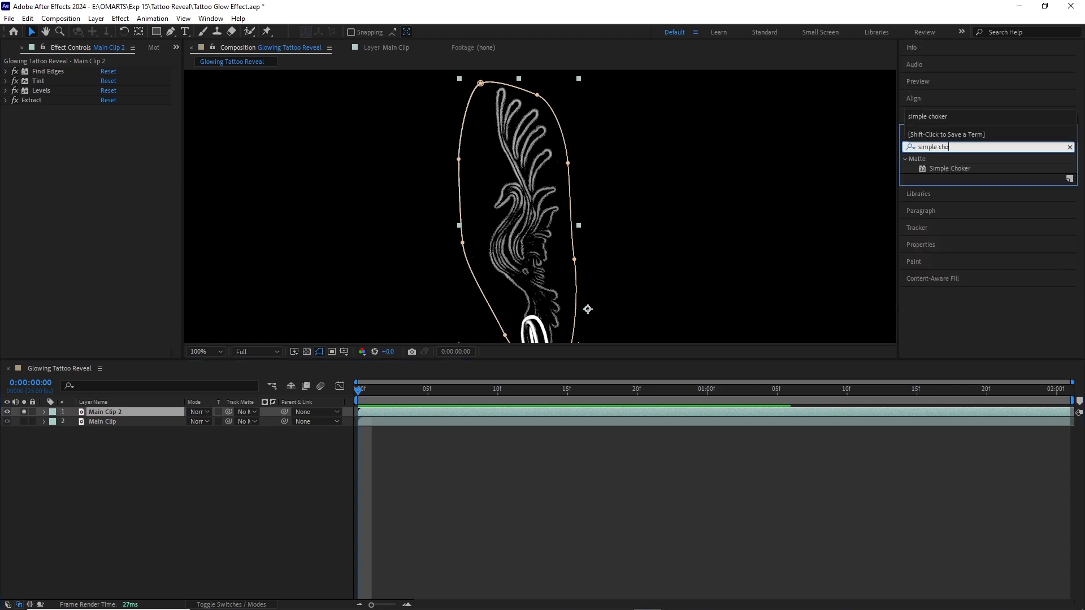
left_click_drag(949, 168, 372, 413)
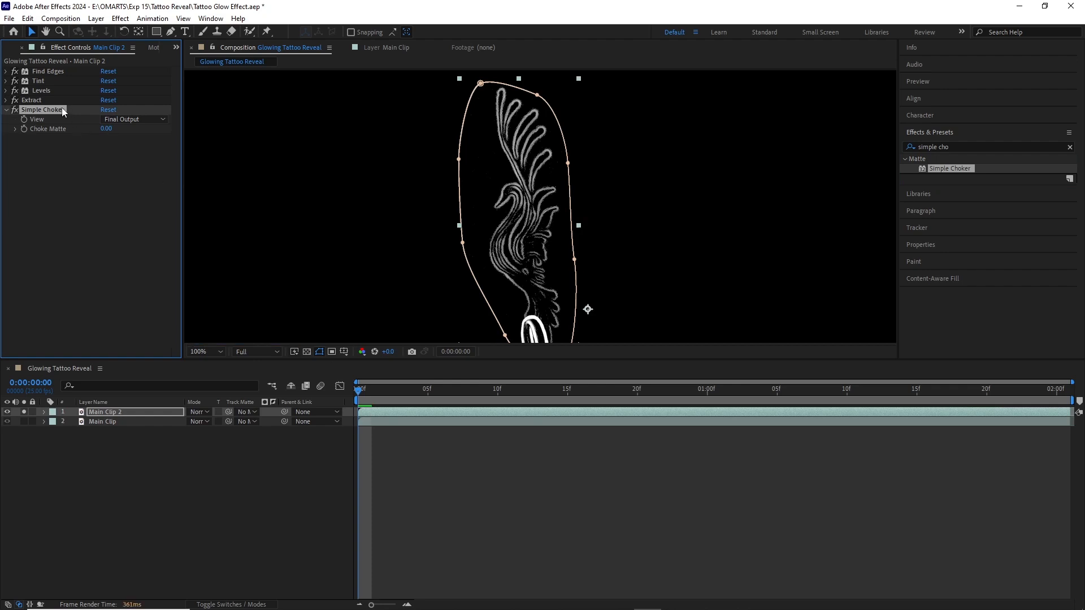
left_click_drag(50, 108, 52, 76)
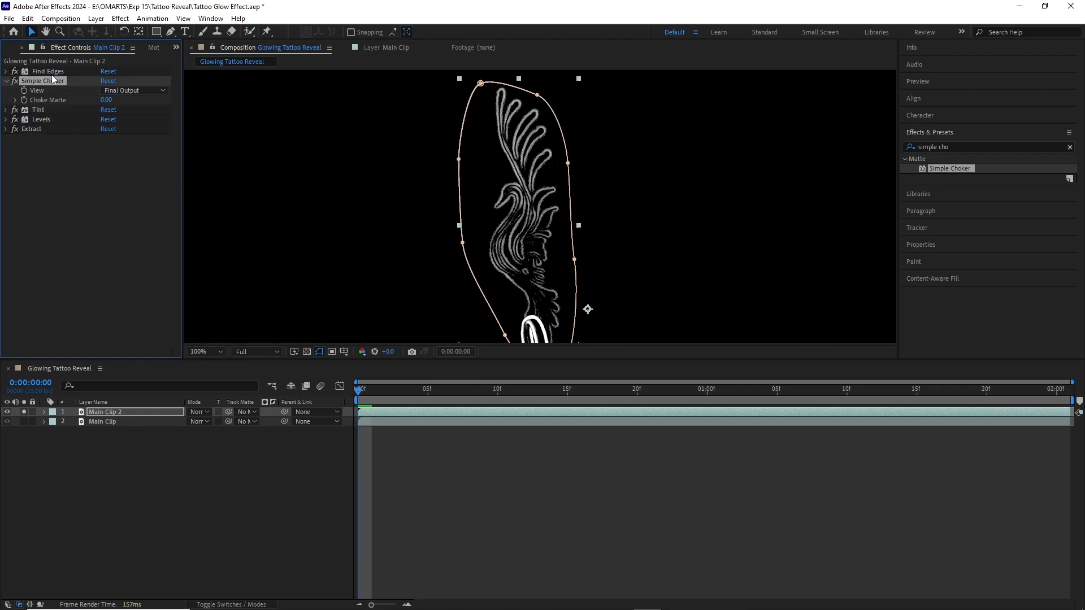
Set the Simple Choker's Choke Matte to 5 to remove the mask's edge line
left_click(106, 100)
type("5")
key("Return")
left_click(501, 468)
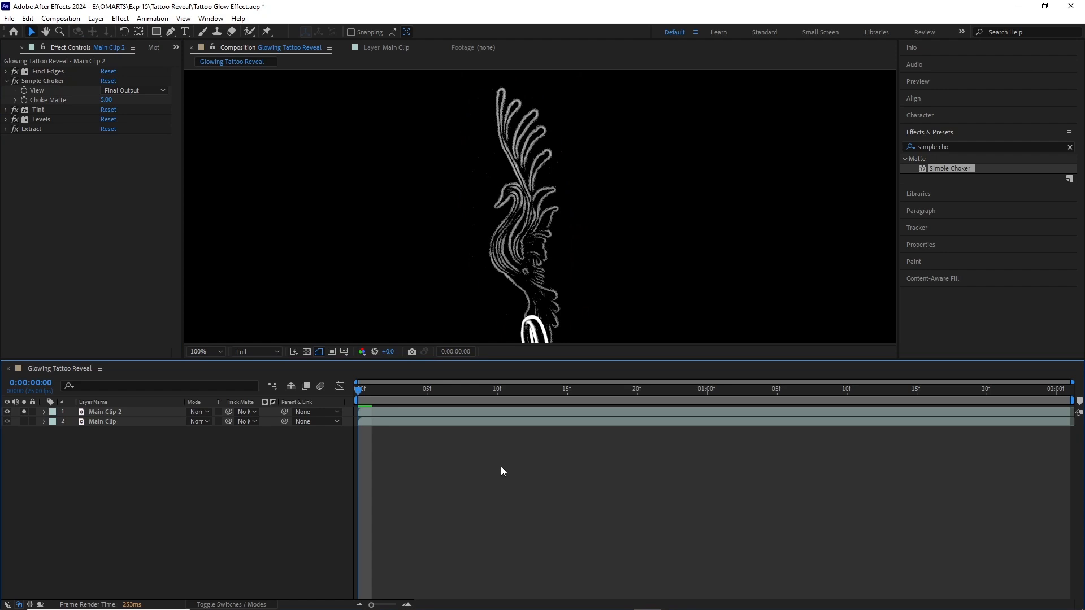
scroll(504, 236, "down", 2)
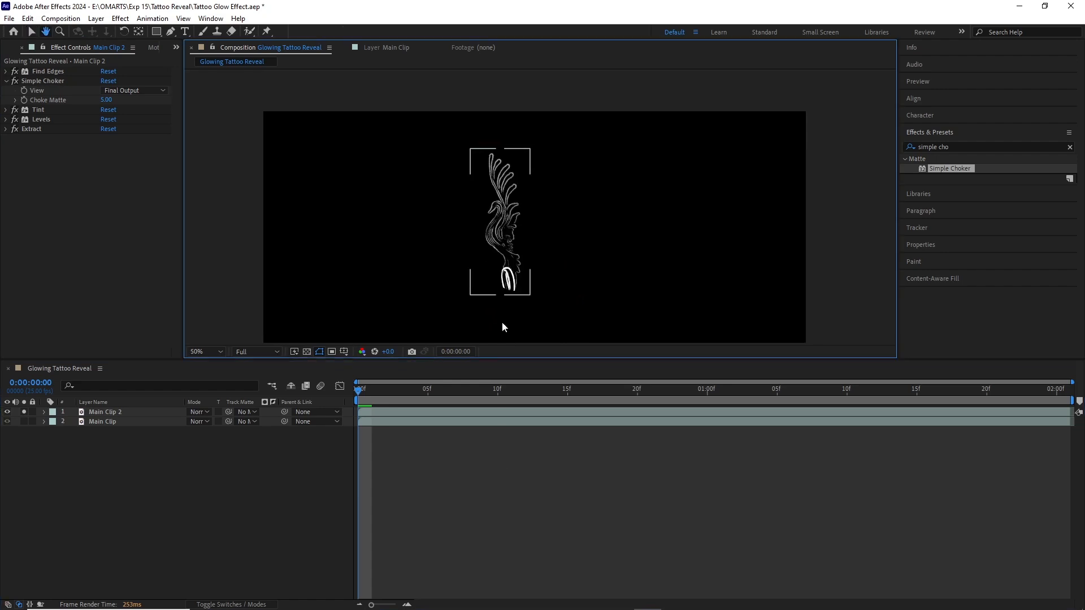
Apply the Fill effect from Generate to Main Clip 2
left_click(401, 408)
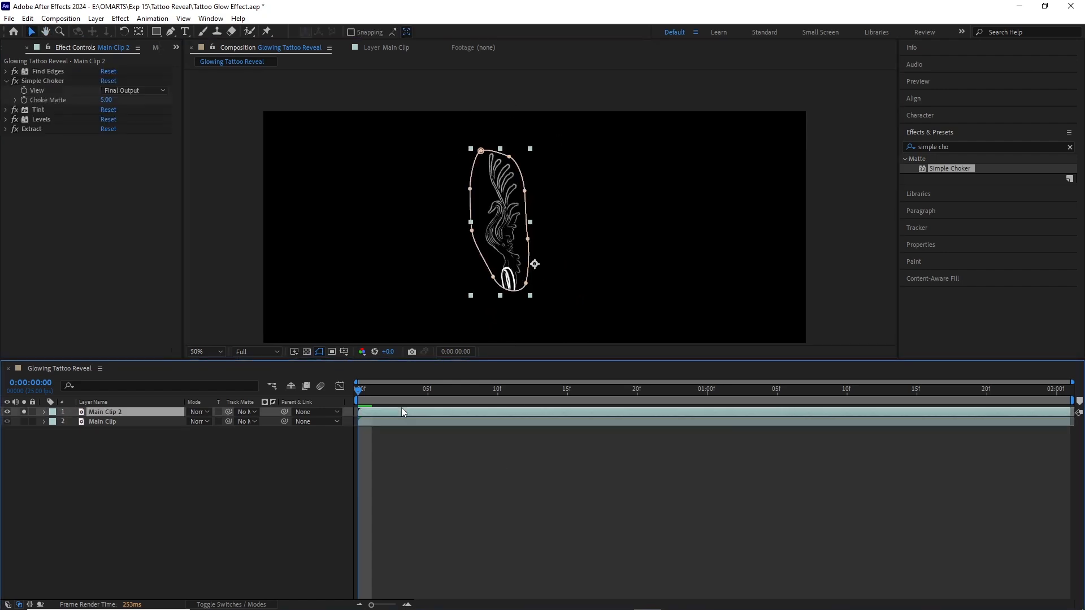
left_click(398, 484)
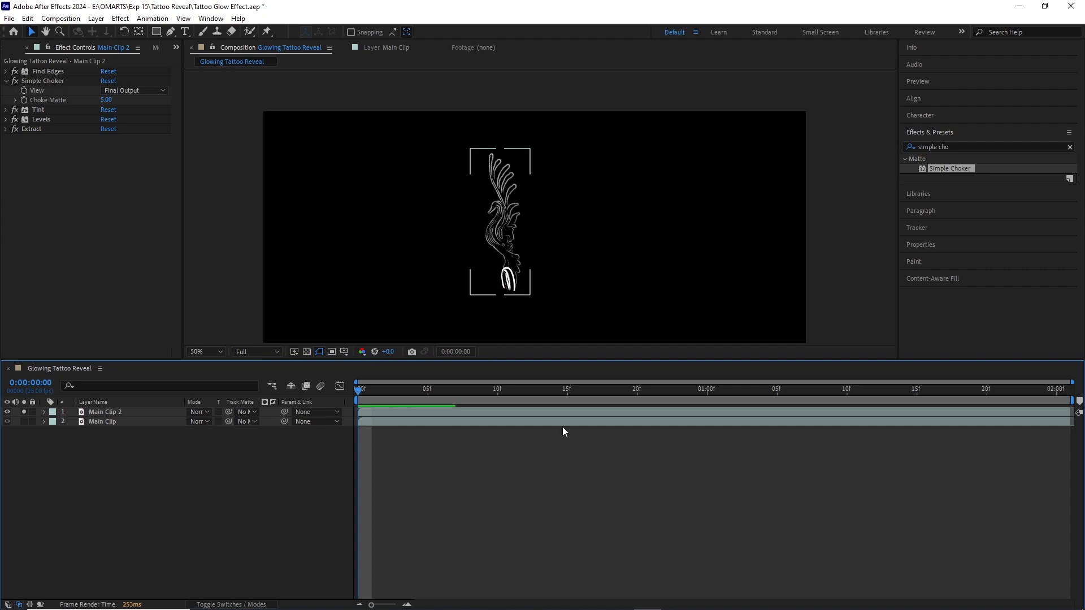
left_click(968, 143)
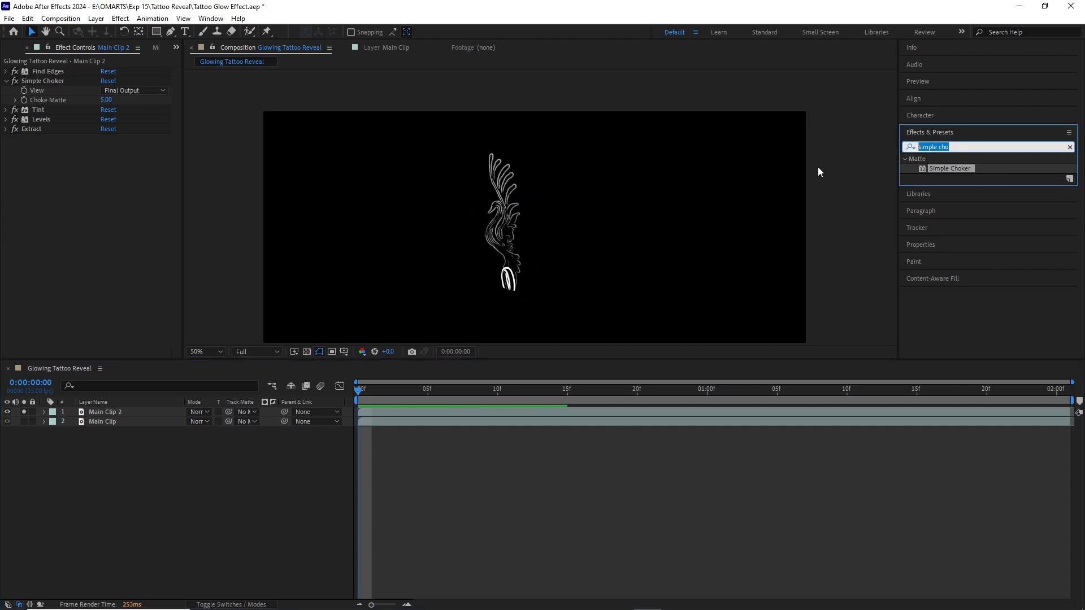
type("fill")
left_click_drag(943, 226, 430, 412)
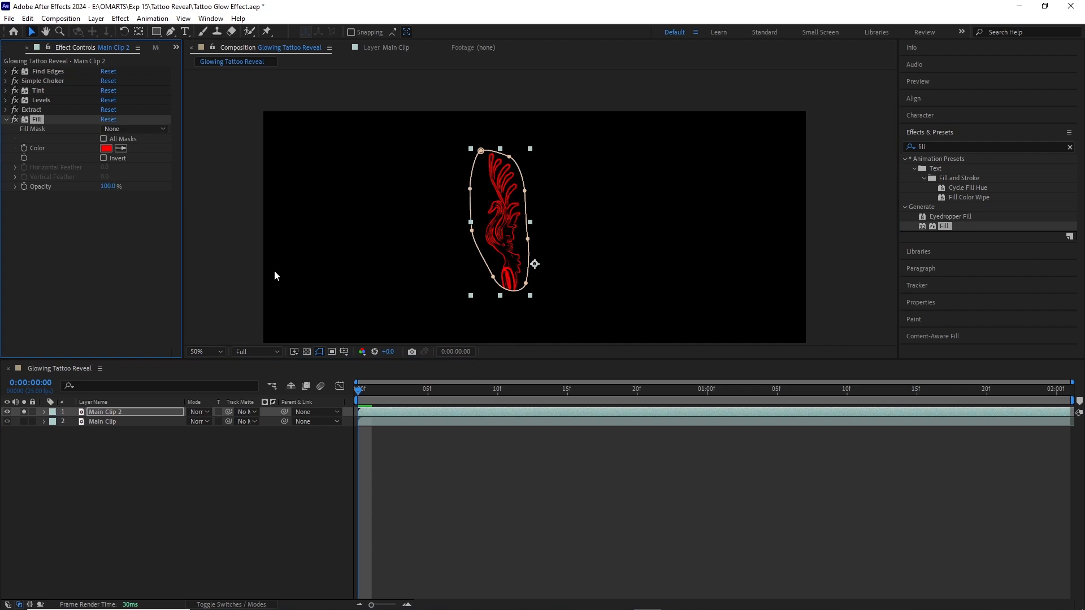
Set the Fill effect's color to white (FFFFFF)
left_click(105, 148)
left_click(139, 250)
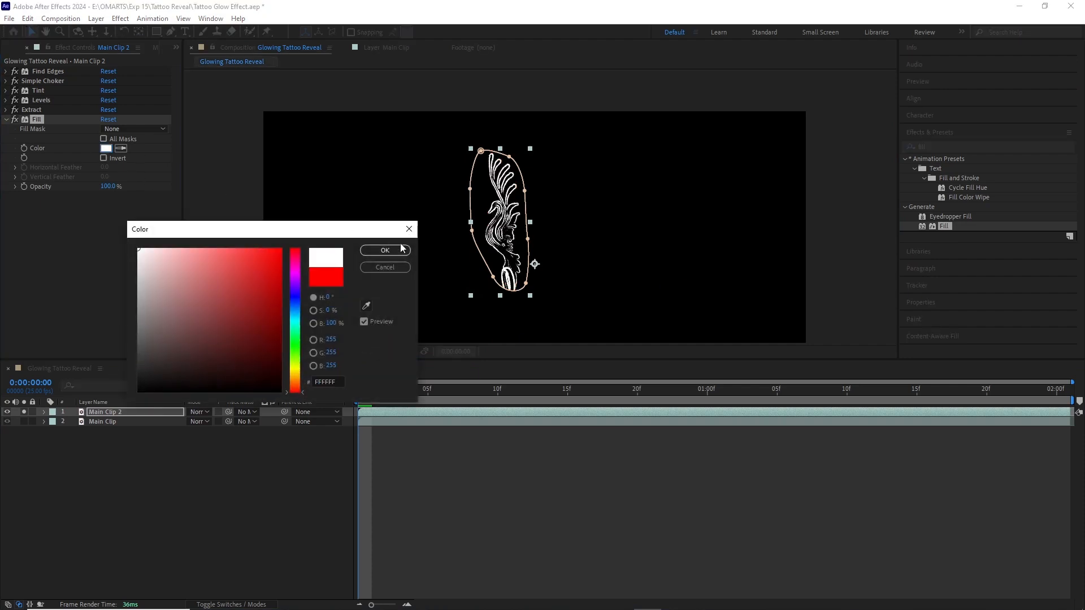
left_click(385, 250)
Play back the isolated outlines, and turn off solo for Main Clip 2 with the playhead at 0:00:00:03
key("space")
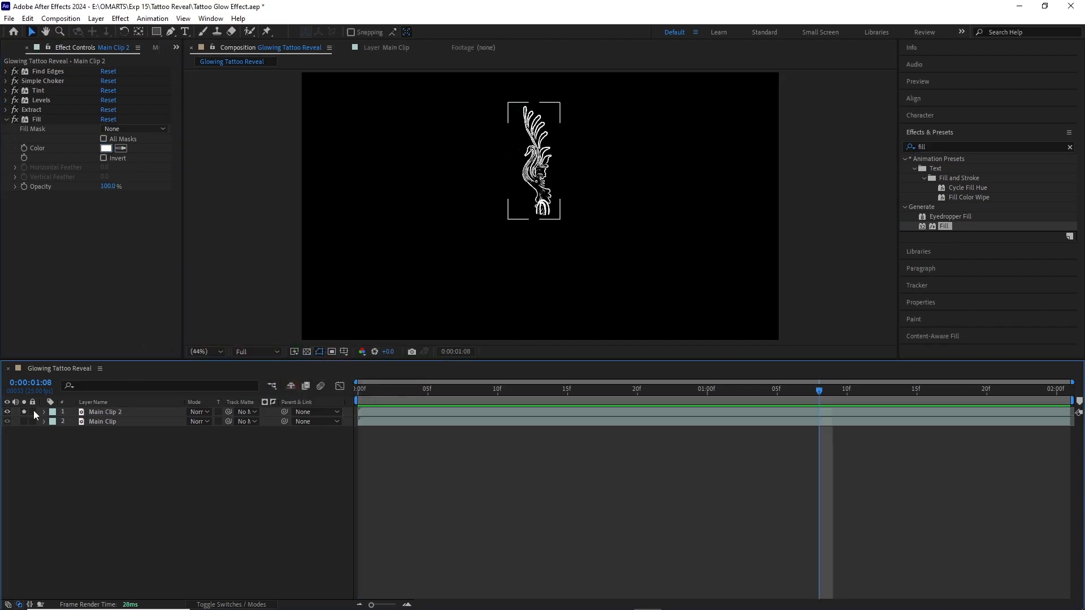
left_click(28, 411)
left_click(400, 390)
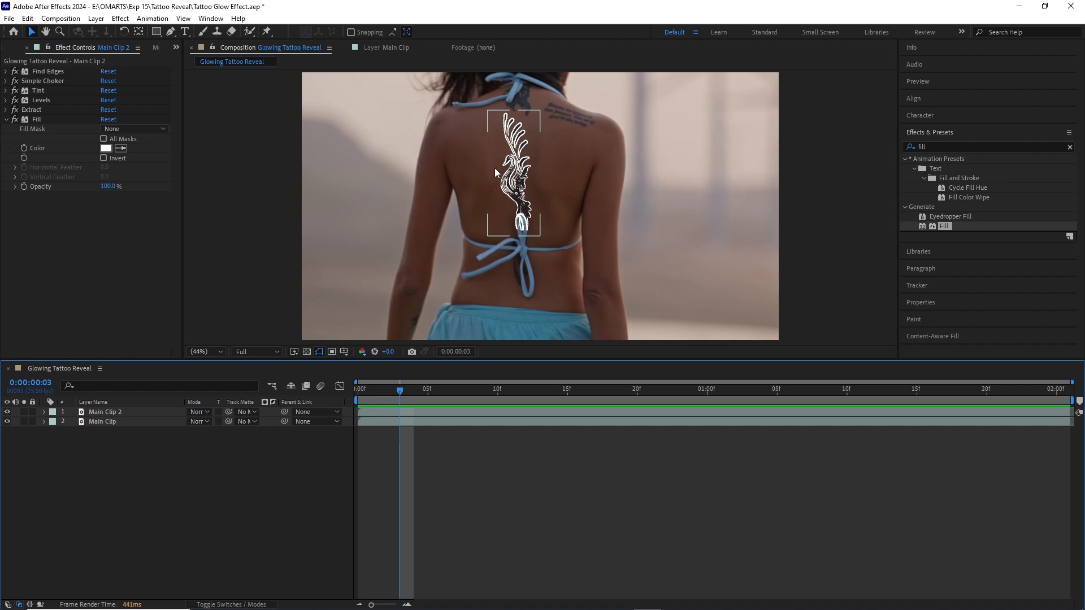
Auto-trace Main Clip 2 over the work area using the Alpha channel, applying the traced masks to a new layer
left_click(494, 168)
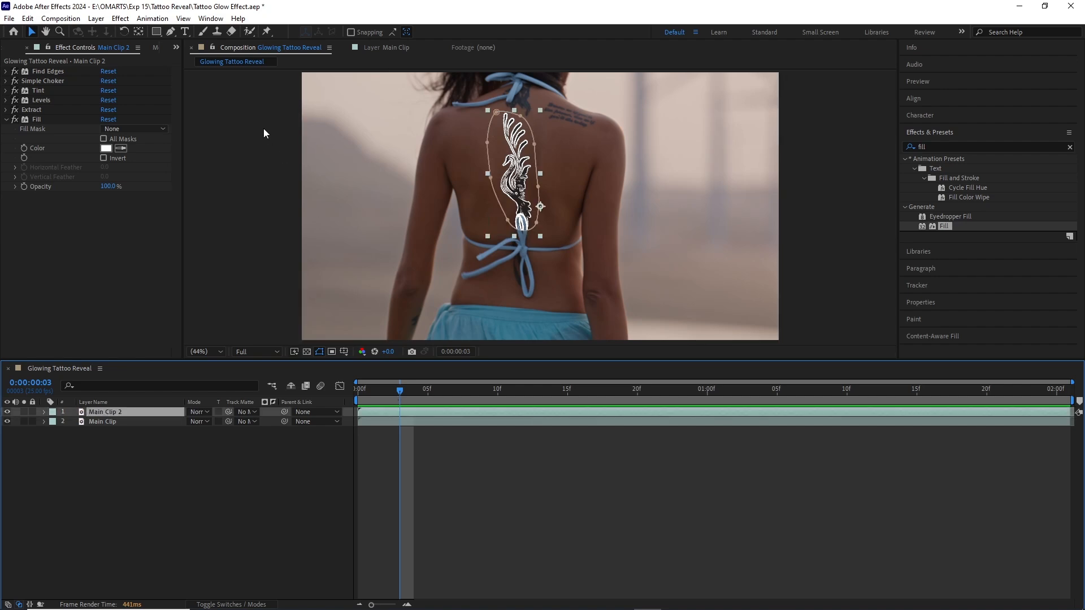
left_click(96, 19)
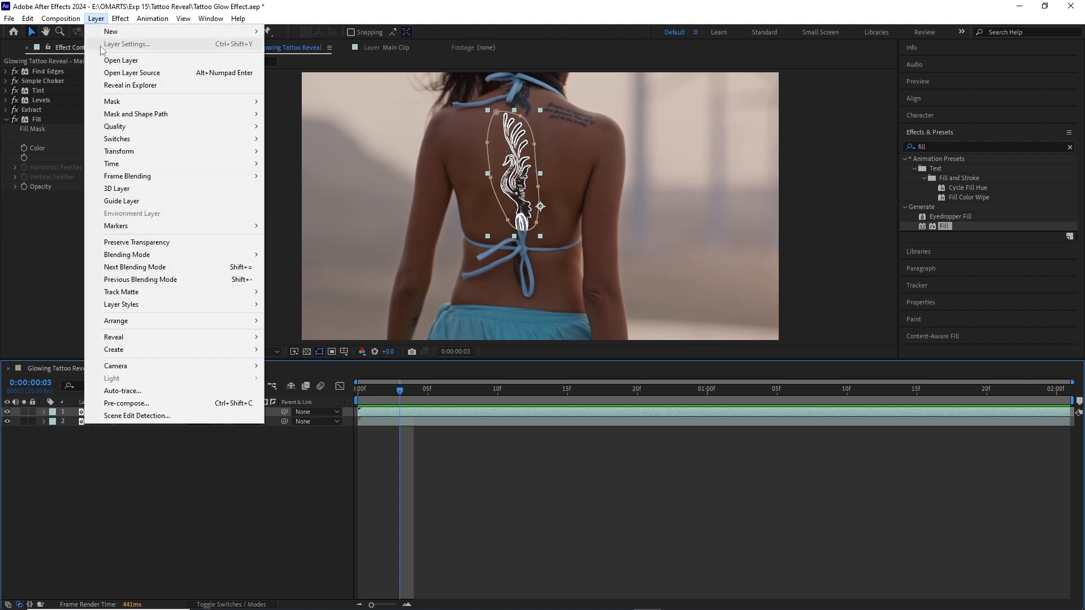
left_click(121, 393)
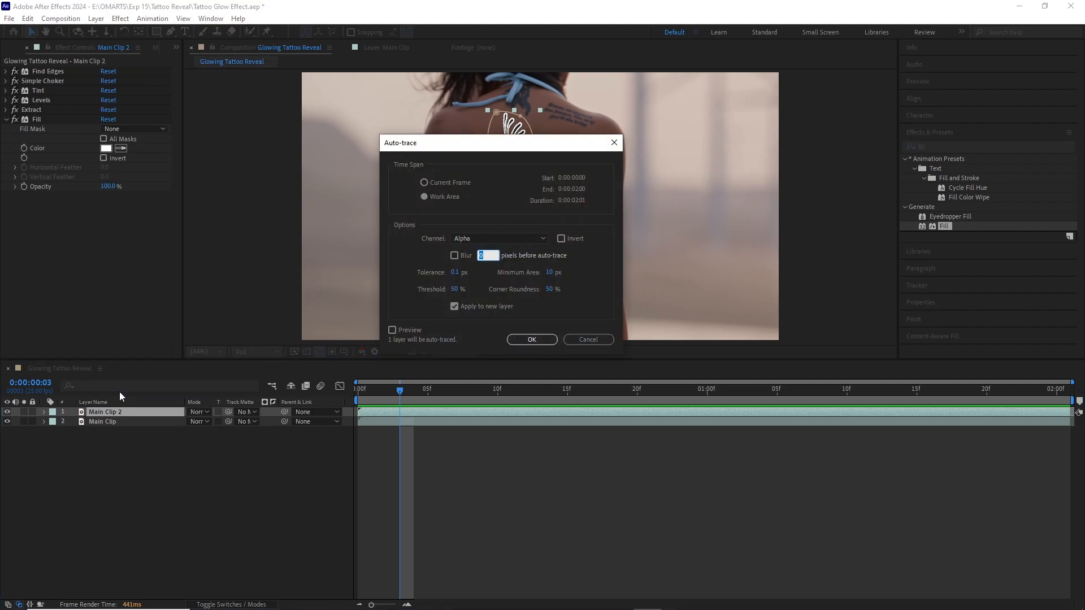
left_click_drag(499, 145, 520, 136)
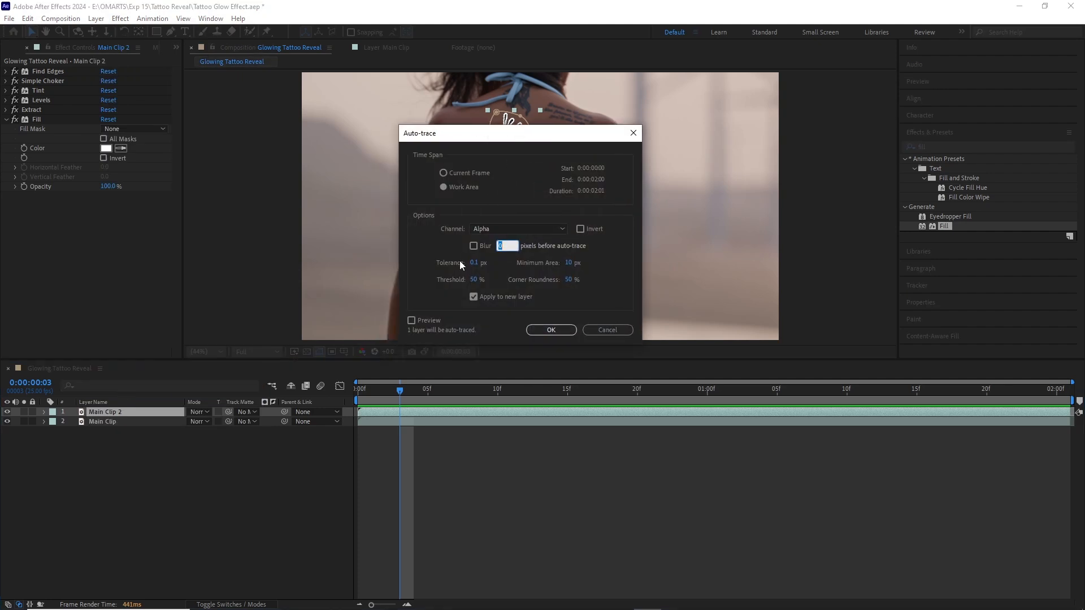
left_click(474, 299)
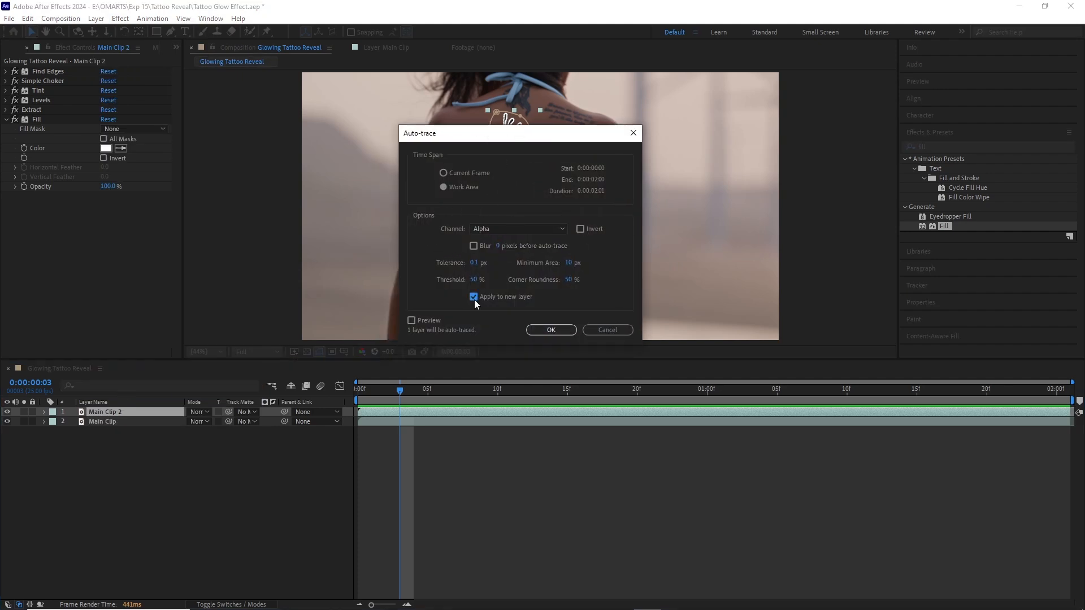
left_click(474, 300)
left_click(474, 298)
mouse_move(508, 131)
left_mouse_down()
mouse_move(543, 224)
mouse_move(739, 138)
mouse_move(708, 140)
left_mouse_up()
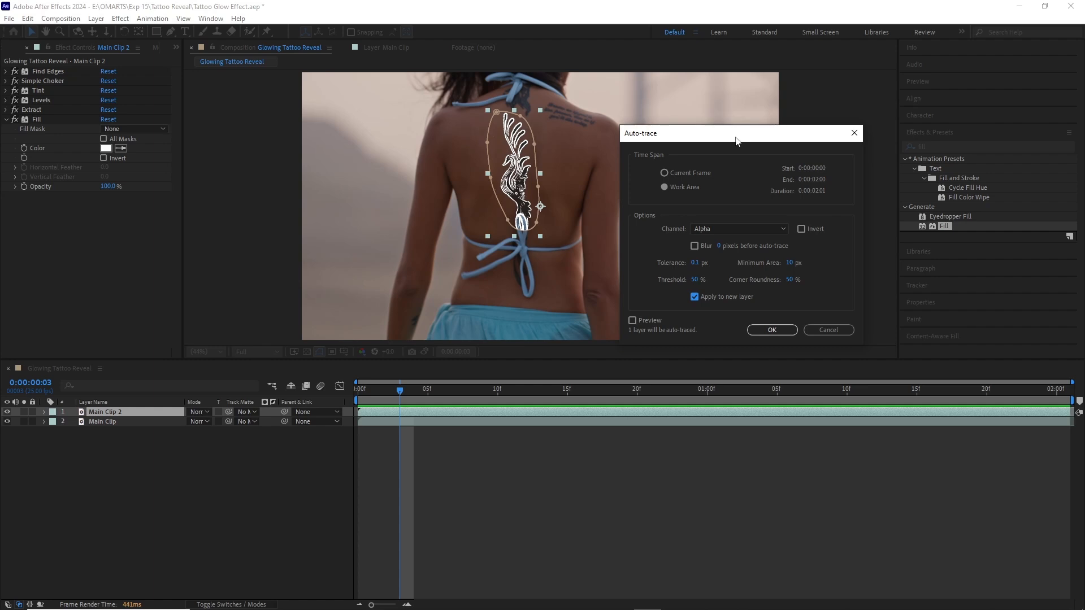
mouse_move(735, 140)
left_mouse_down()
mouse_move(515, 122)
mouse_move(487, 136)
left_mouse_up()
left_click(518, 326)
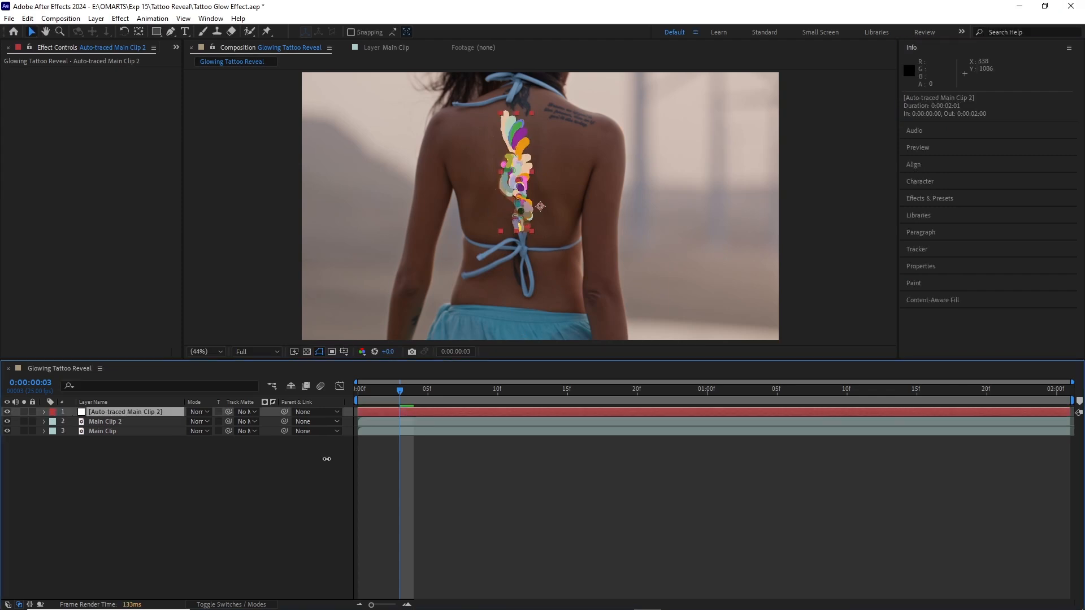
Examine the keyframed mask paths of the auto-traced layer and collapse the layer again
left_click(419, 463)
left_click(405, 412)
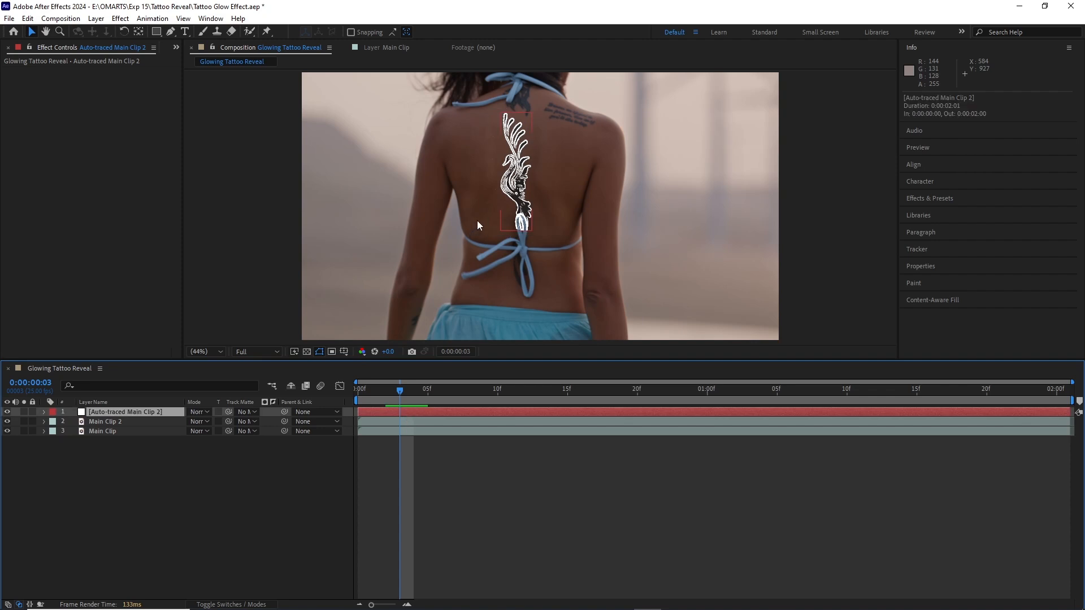
left_click(498, 199)
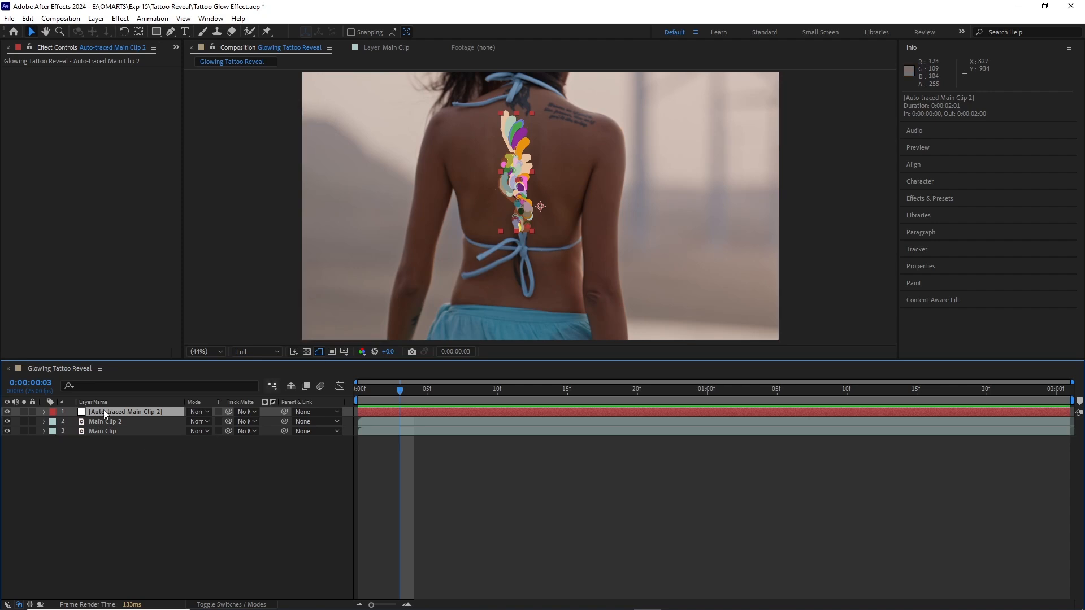
key("u")
scroll(50, 455, "down", 12)
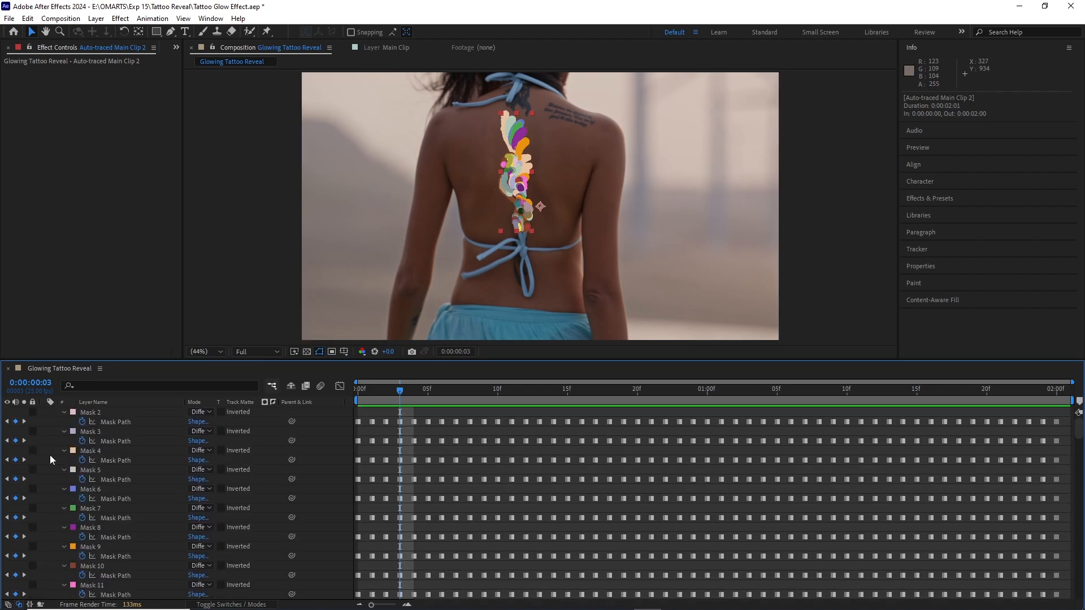
scroll(50, 455, "down", 13)
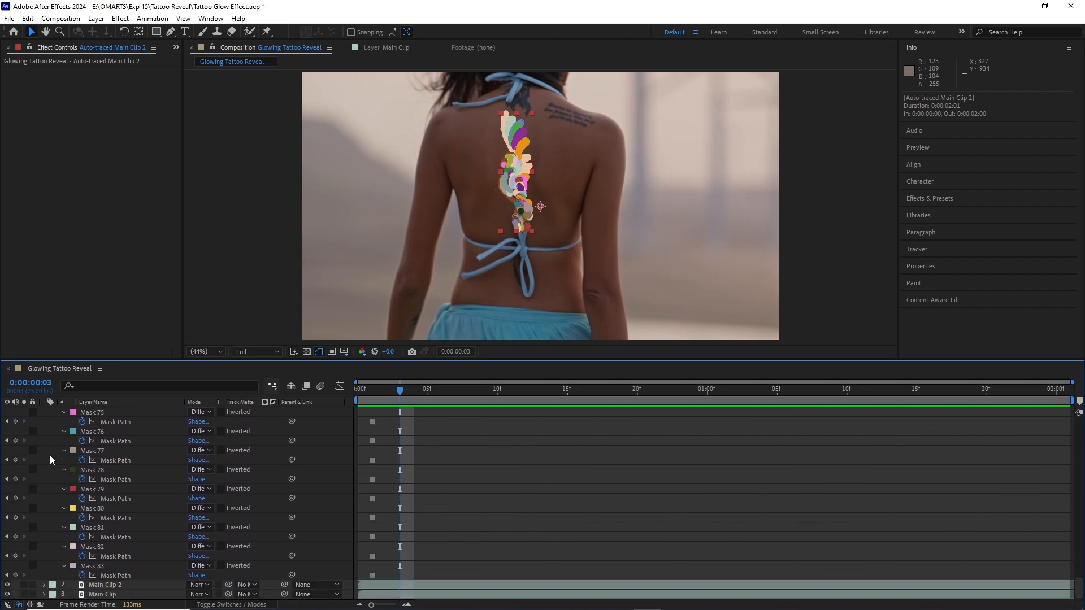
left_click(48, 436)
scroll(58, 507, "up", 20)
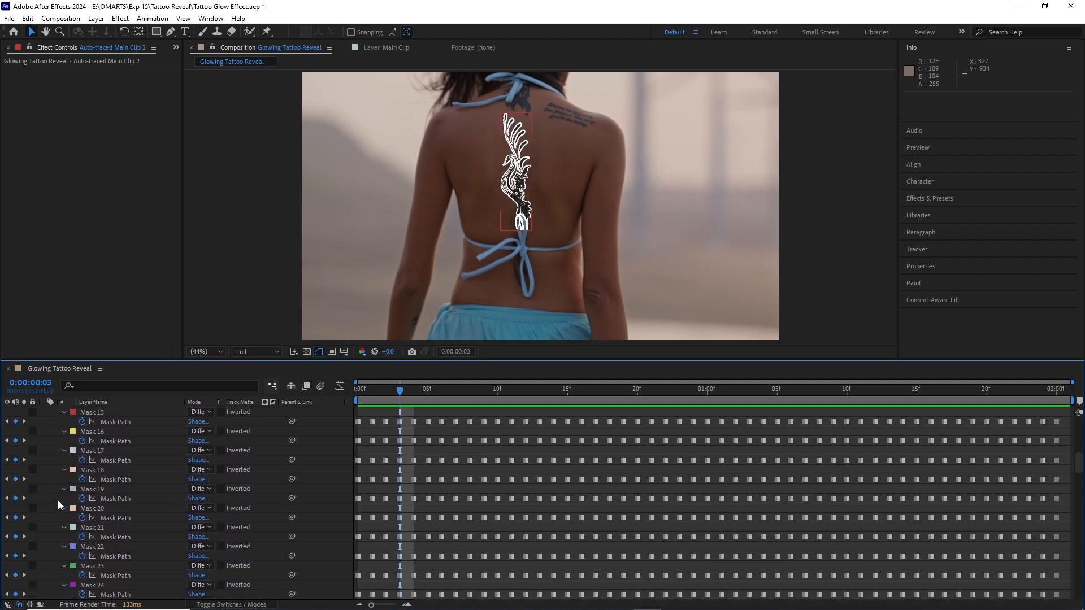
left_click(45, 412)
Return the playhead to the first frame and play back the composition with the auto-traced layer
left_click(403, 412)
left_click_drag(400, 391, 343, 393)
left_click(405, 480)
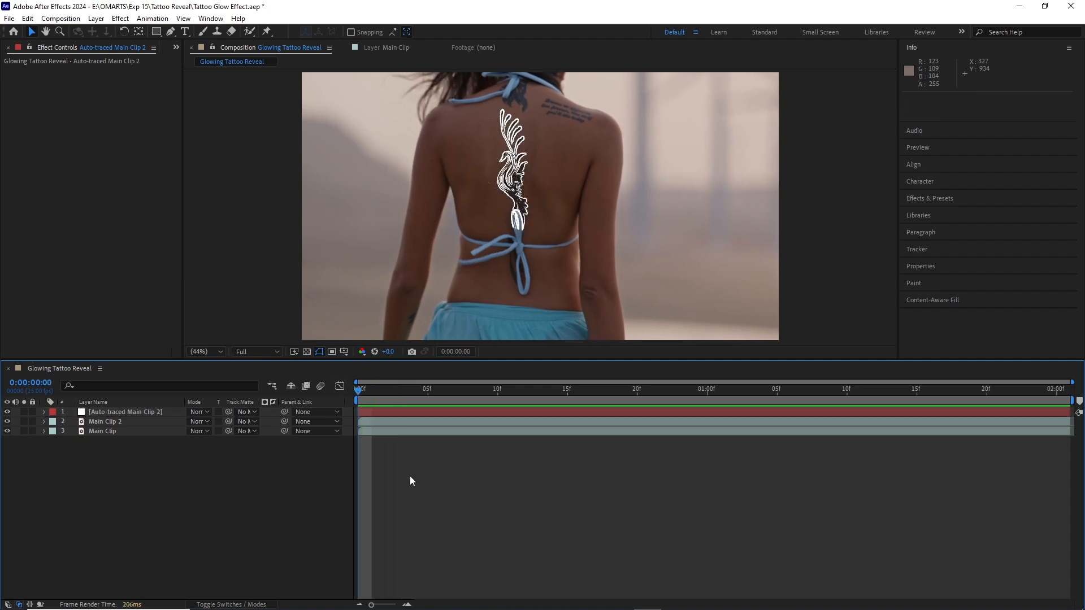
key("space")
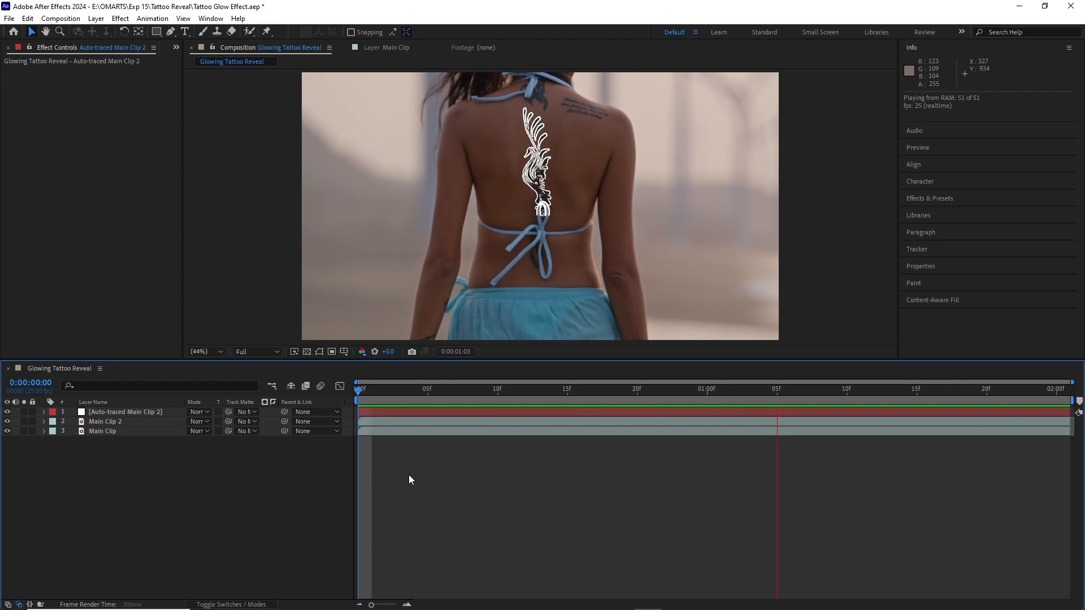
key("space")
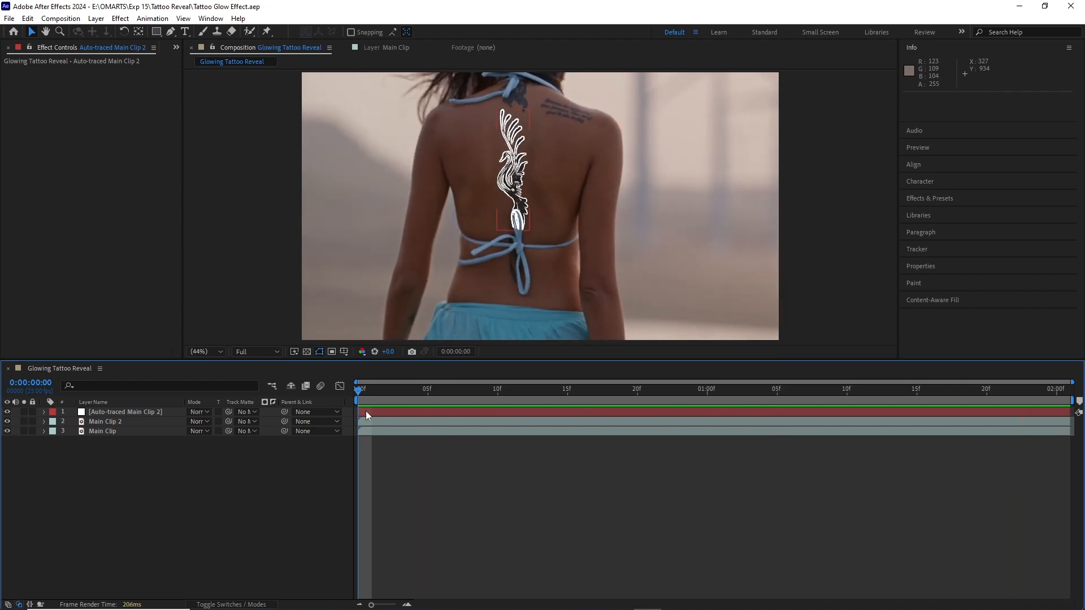
Save the project and hide the Main Clip 2 layer
left_click(365, 411)
key("ctrl+s")
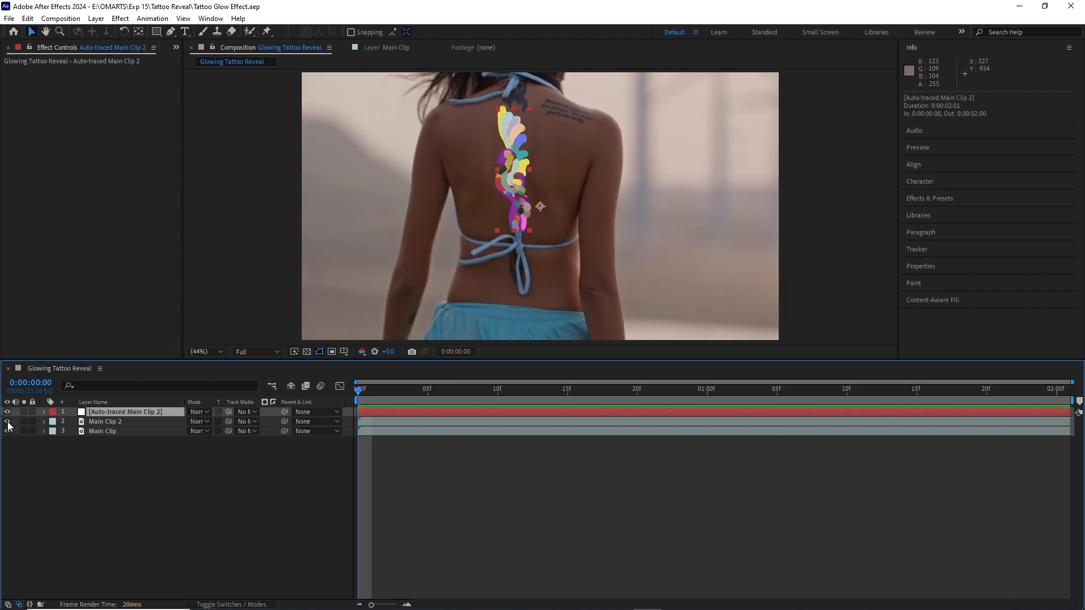
left_click(7, 422)
left_click(114, 422)
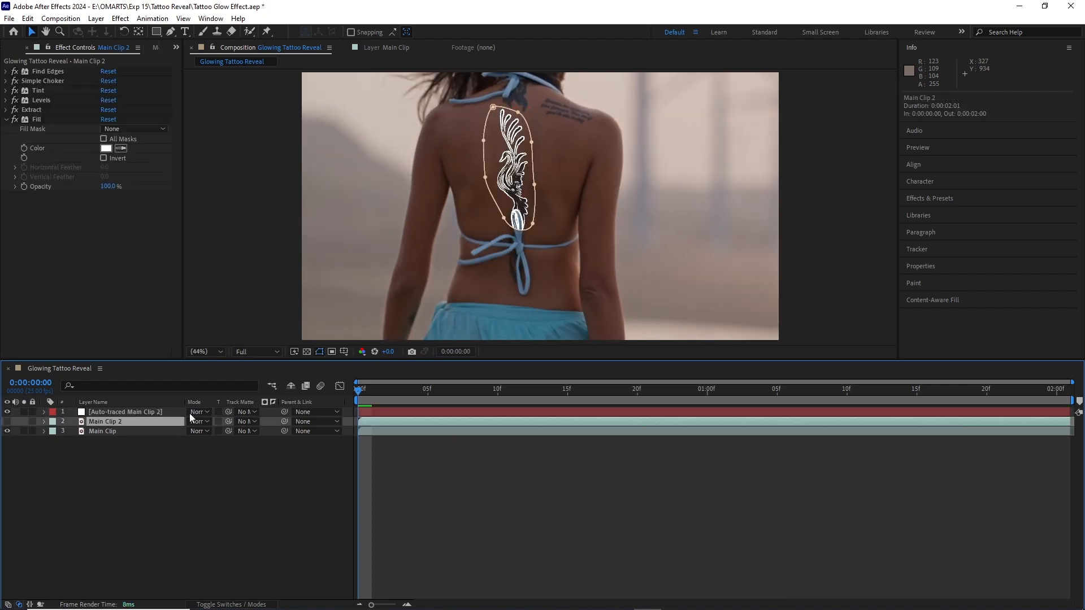
Apply the Saber effect to the auto-traced Main Clip 2 layer
left_click(389, 412)
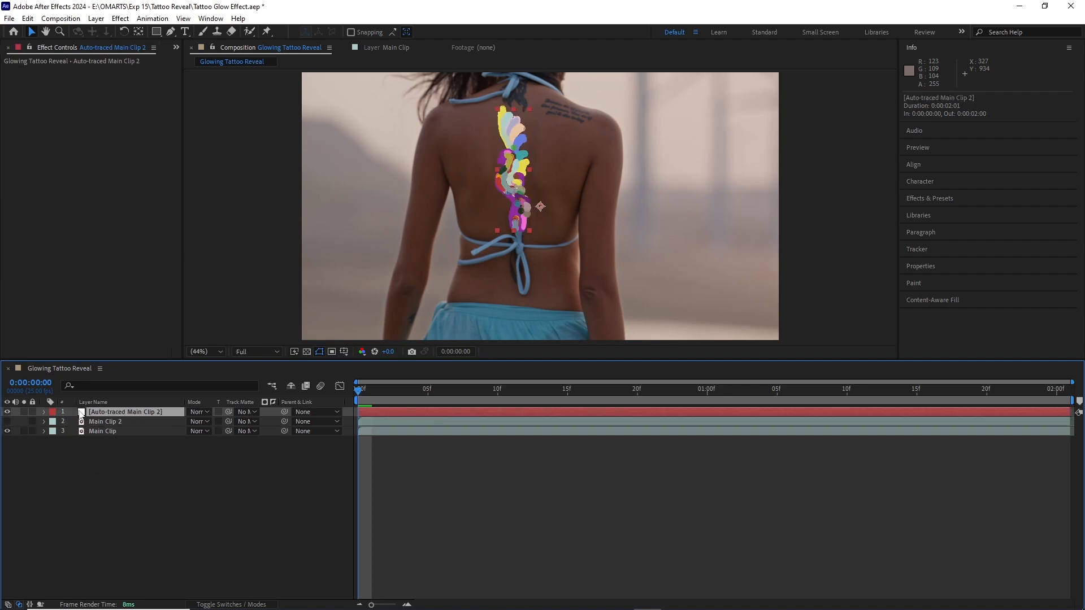
key("space")
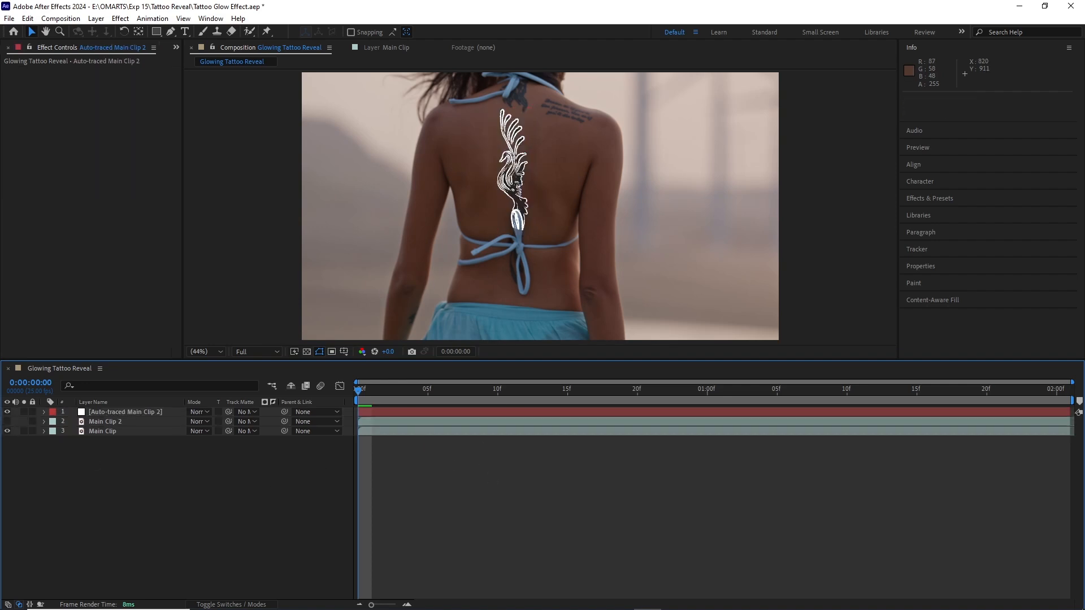
key("space")
left_click(929, 198)
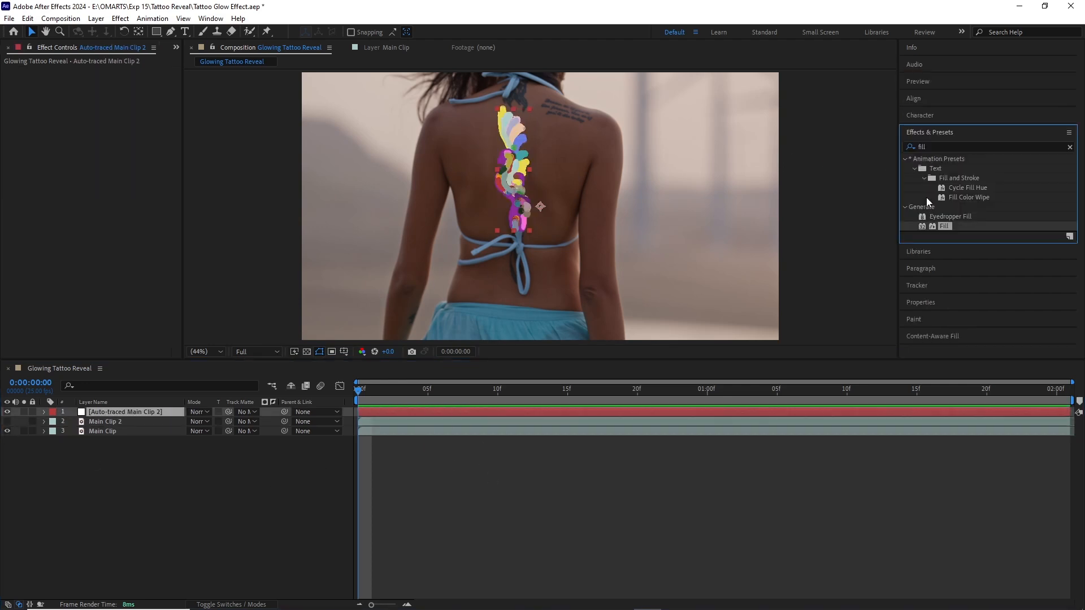
left_click(931, 146)
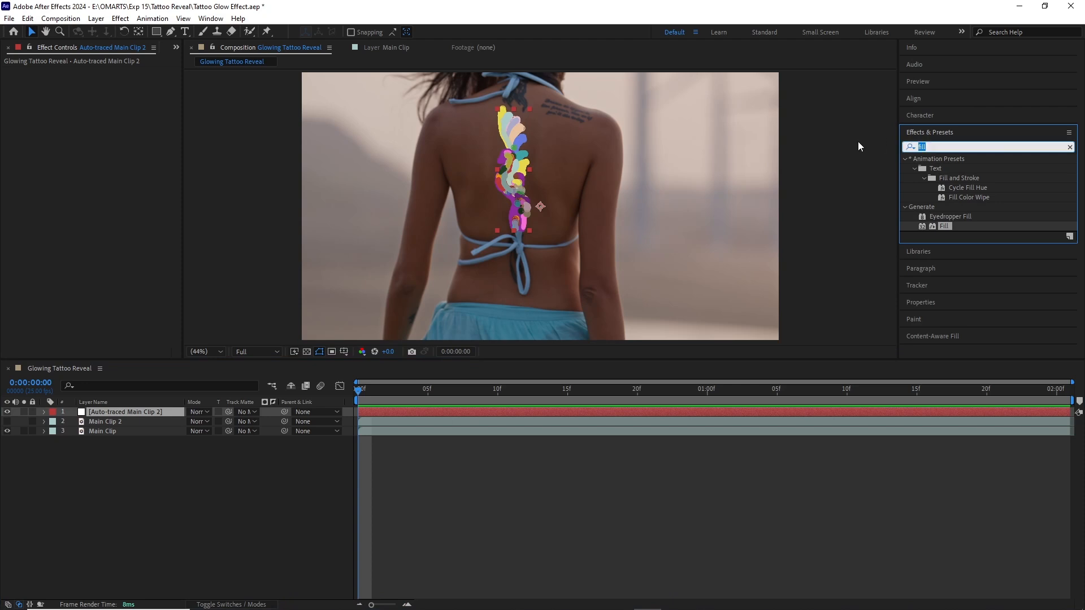
type("saber")
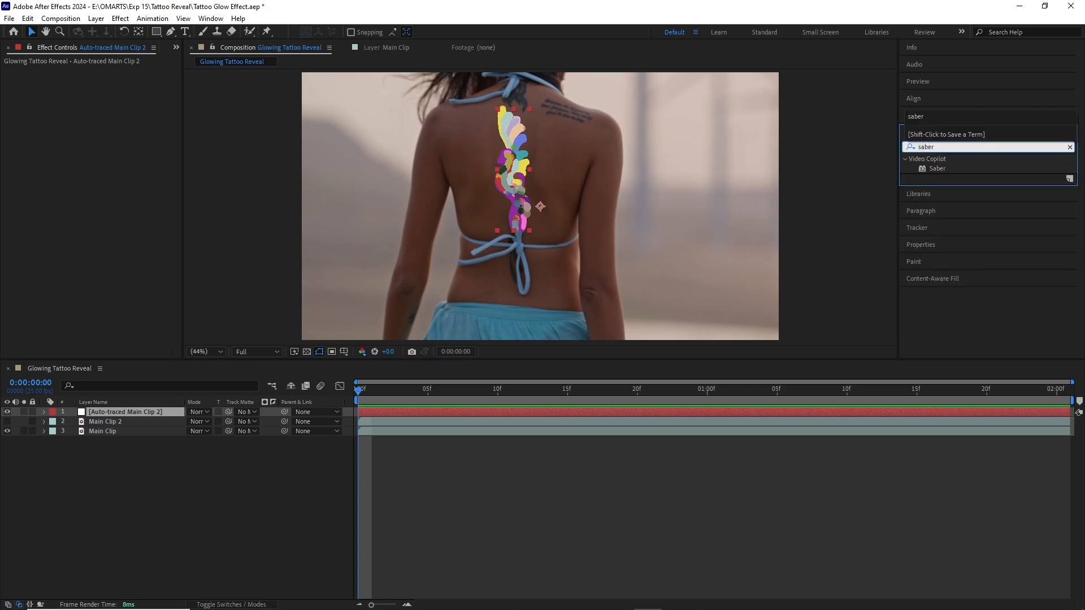
left_click_drag(935, 169, 390, 412)
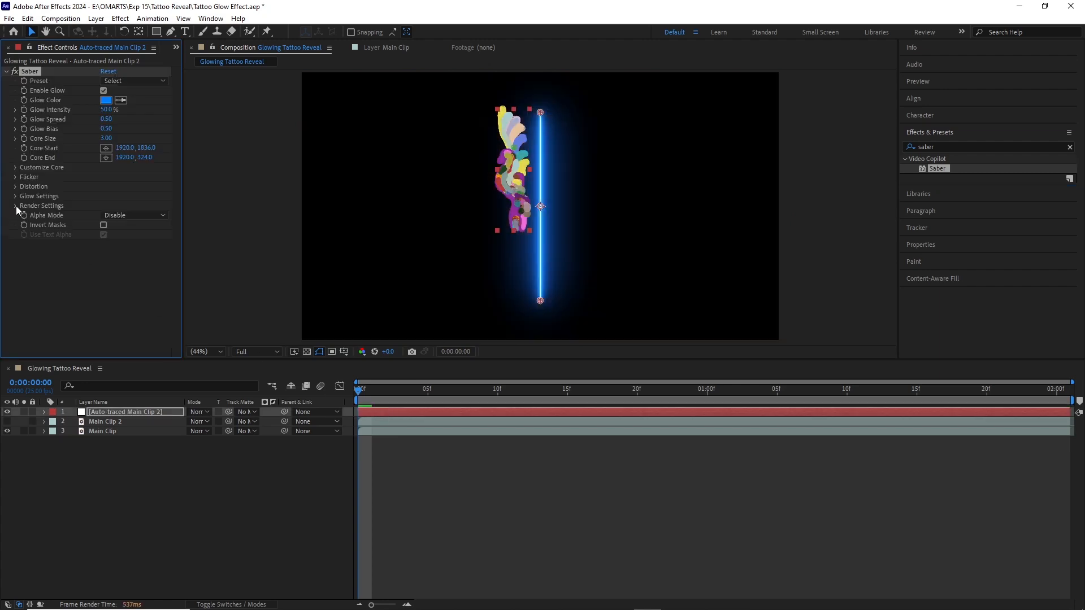
Set Saber's composite setting to Transparent and its core type to Layer Masks
left_click(16, 206)
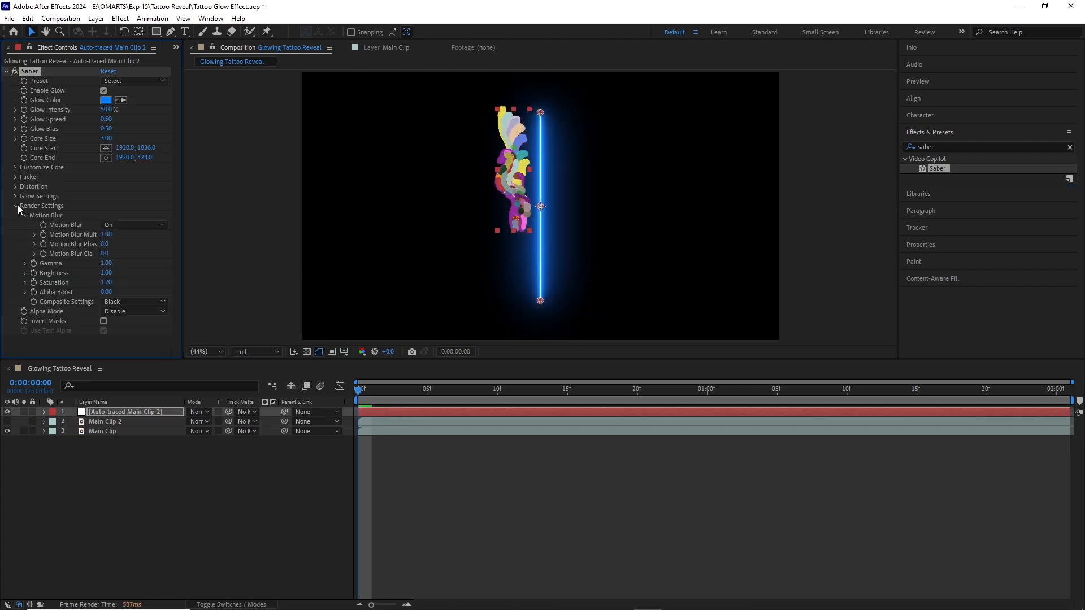
left_click(143, 302)
left_click(144, 313)
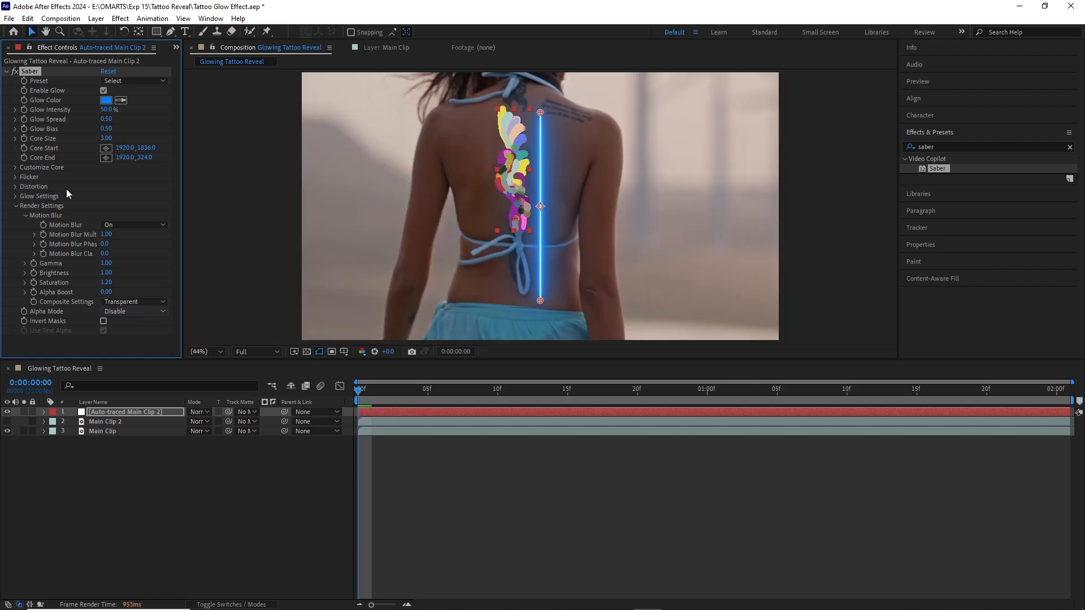
left_click(15, 167)
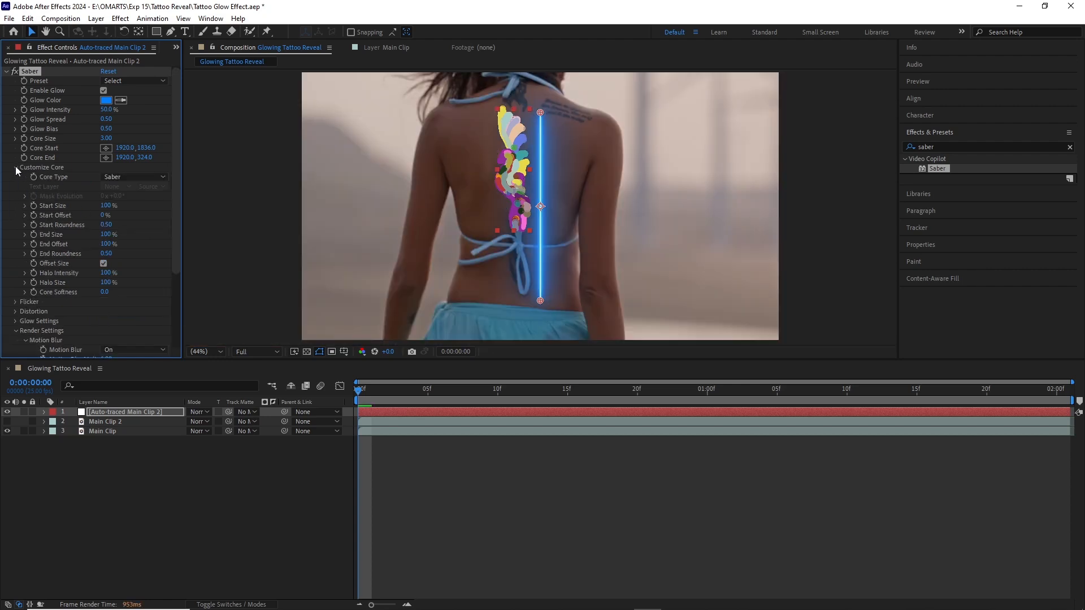
left_click(113, 177)
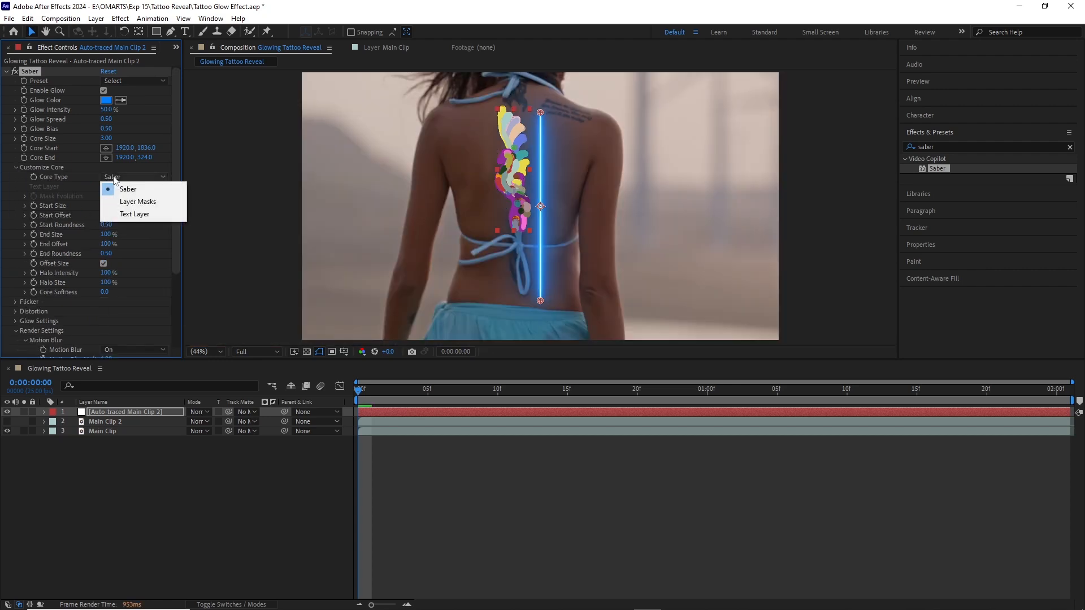
left_click(138, 202)
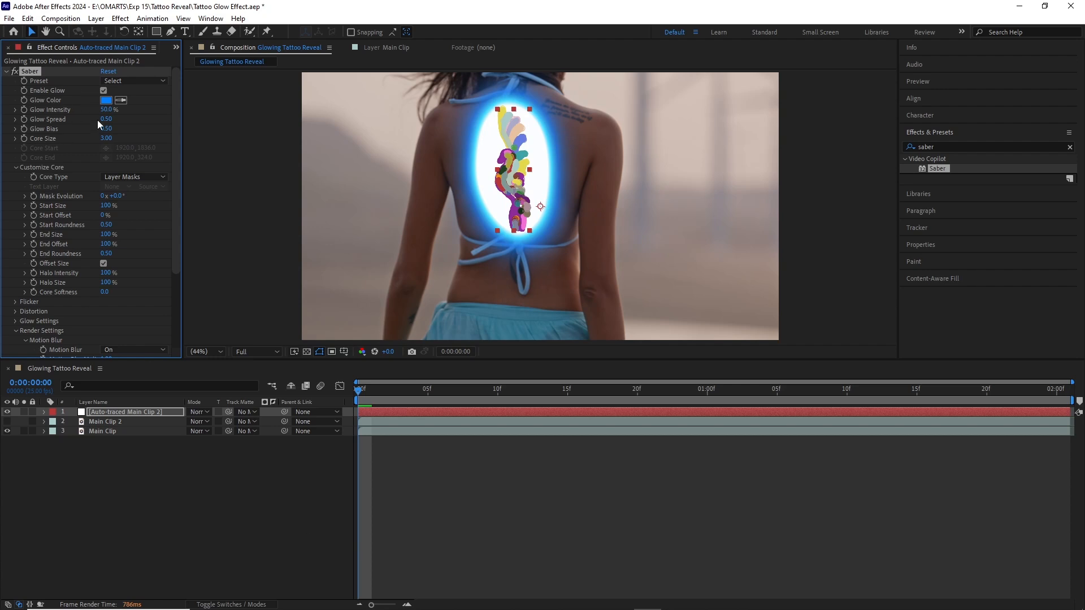
Set Saber's core size to 1.5 and its glow intensity to 15%
left_click(107, 138)
type("1.5")
key("Return")
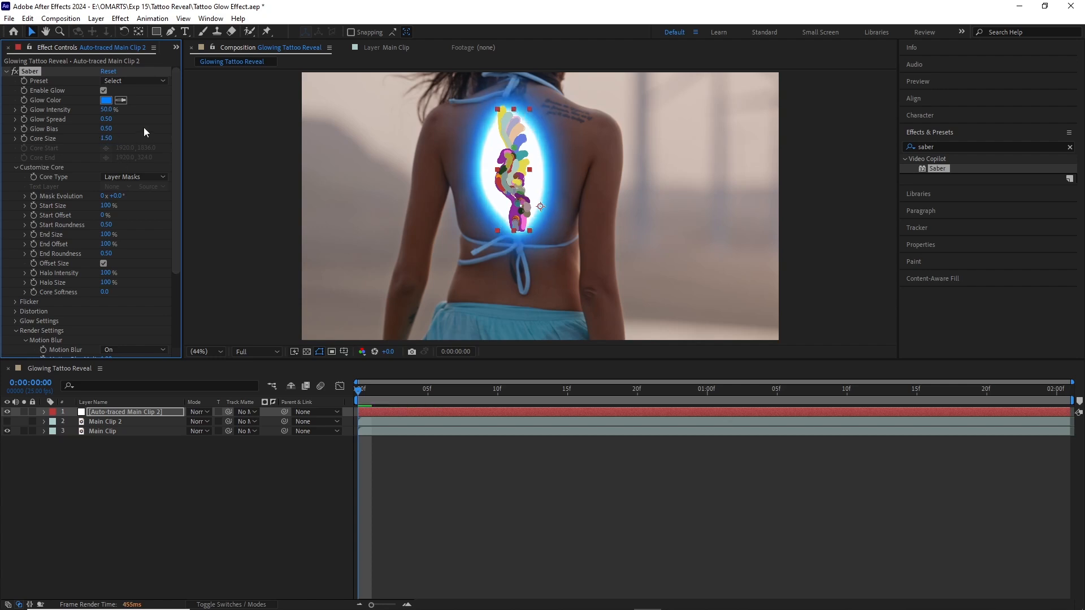
left_click(144, 127)
left_click(107, 109)
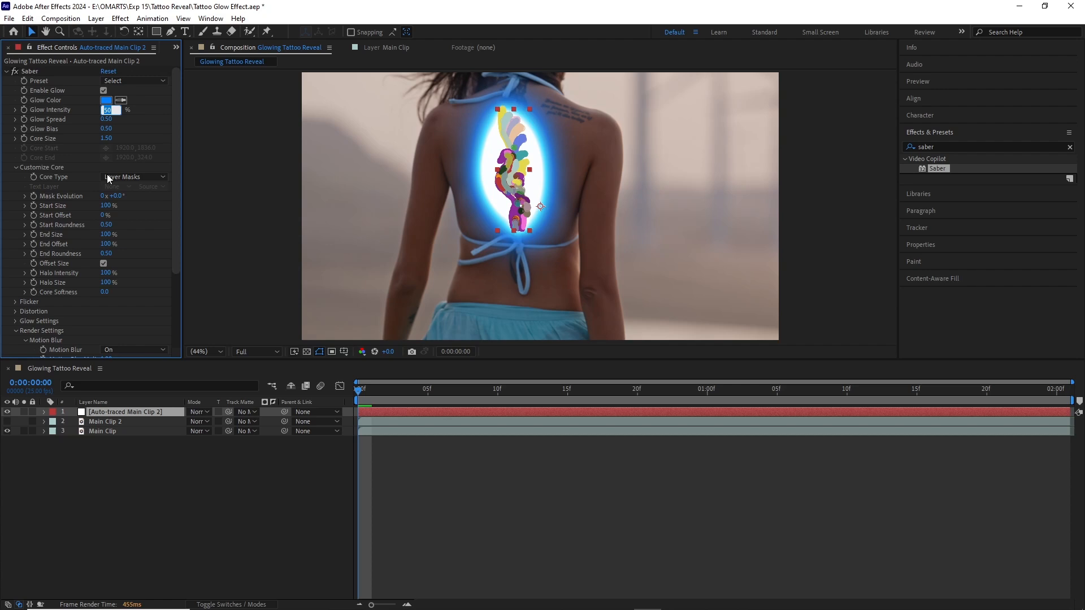
type("15")
key("Return")
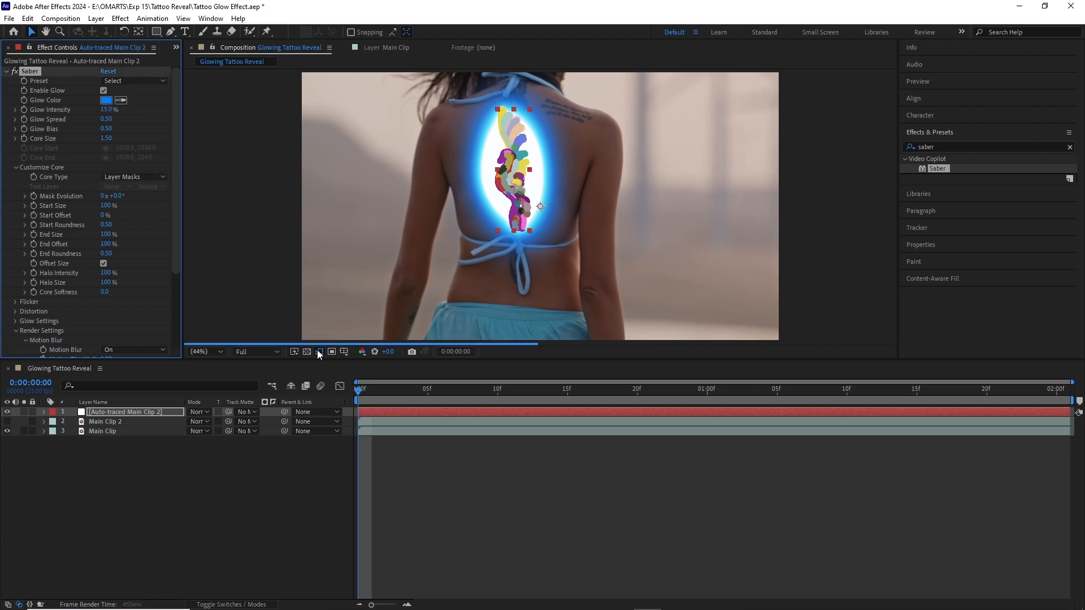
Hide the mask paths in the composition view and set Saber's glow spread to 1
left_click(320, 351)
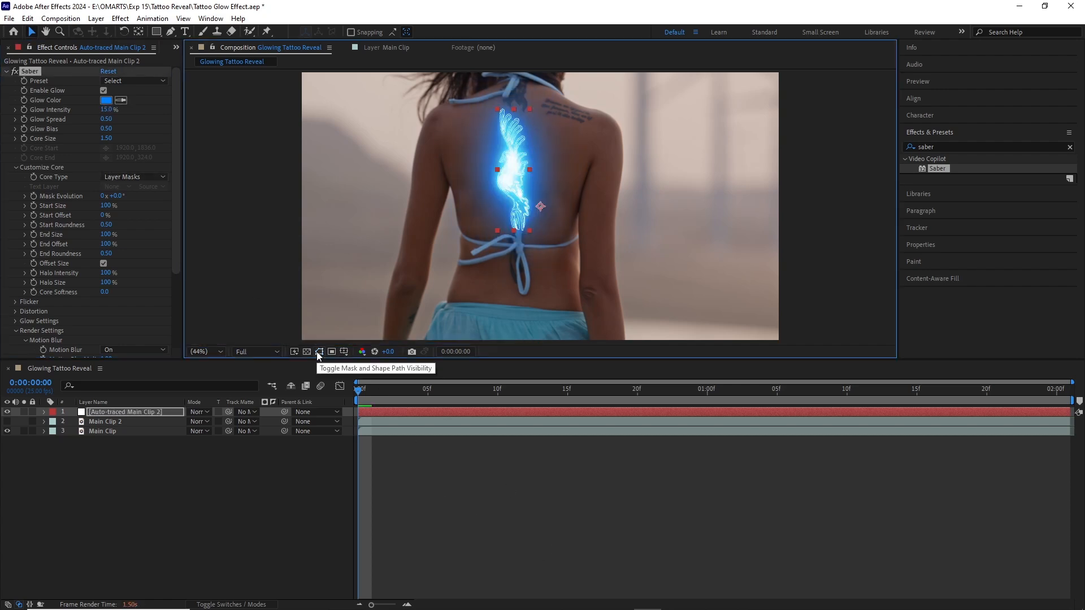
left_click(106, 119)
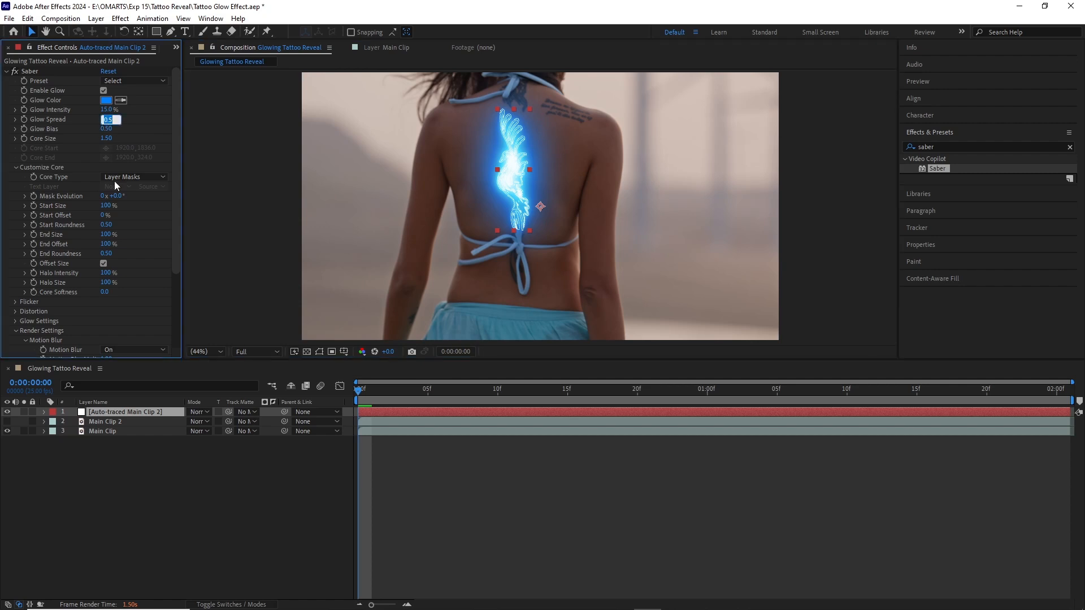
type("0.2")
key("Return")
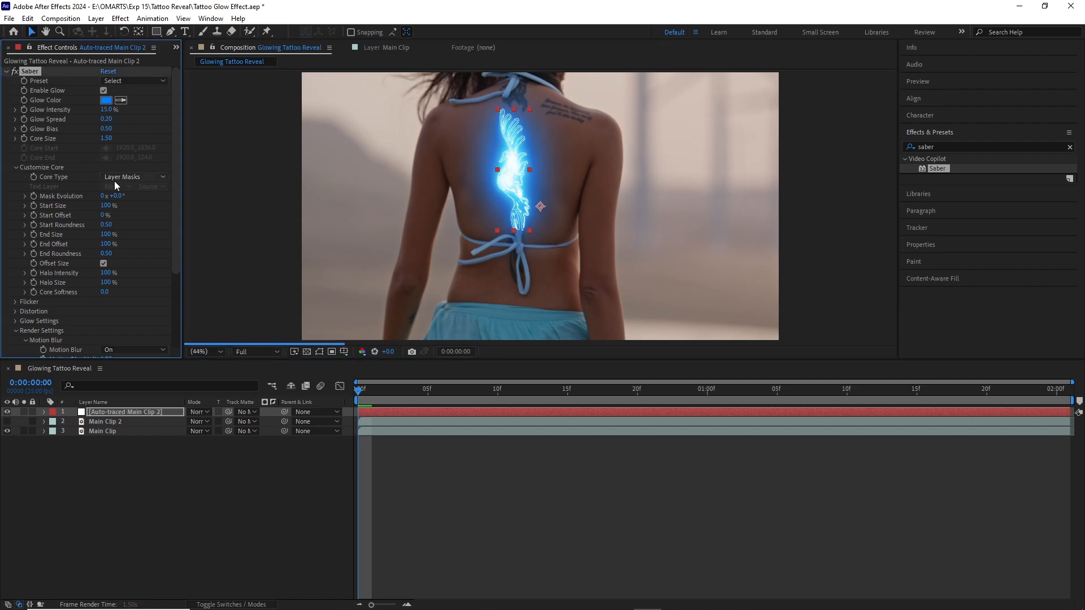
left_click(106, 119)
type("1")
key("Return")
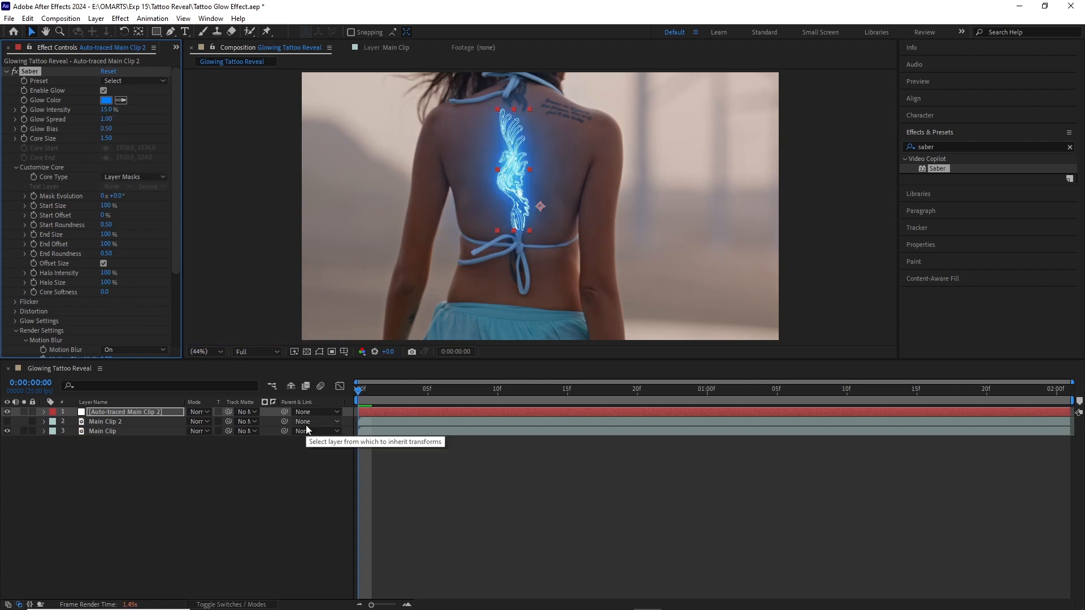
Change Saber's glow color to yellow FFD800 and deselect the layer
left_click(106, 100)
left_click_drag(298, 380, 295, 376)
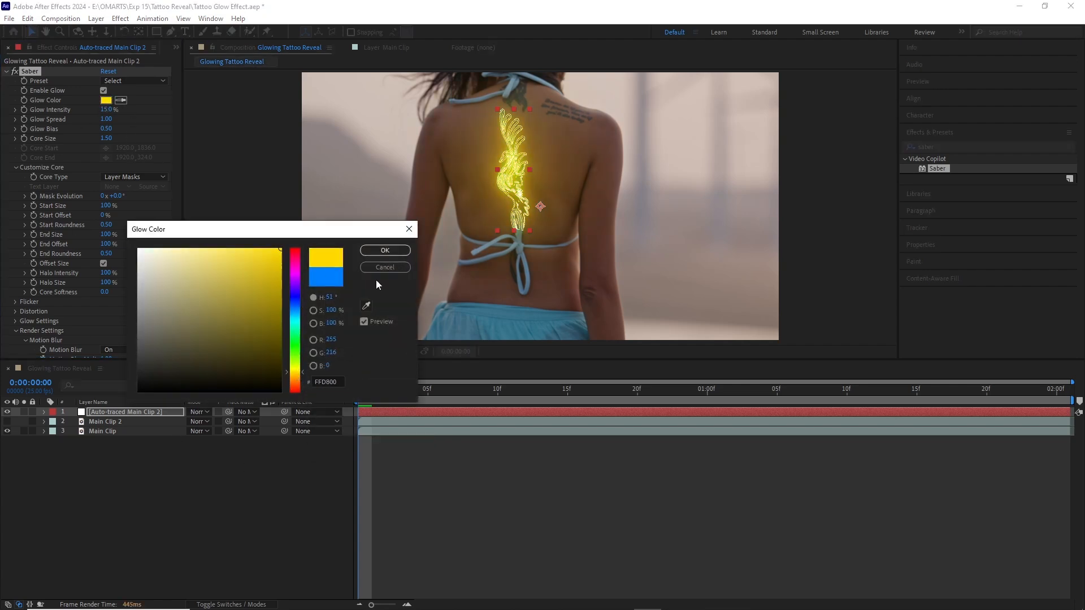
left_click(384, 250)
left_click(383, 466)
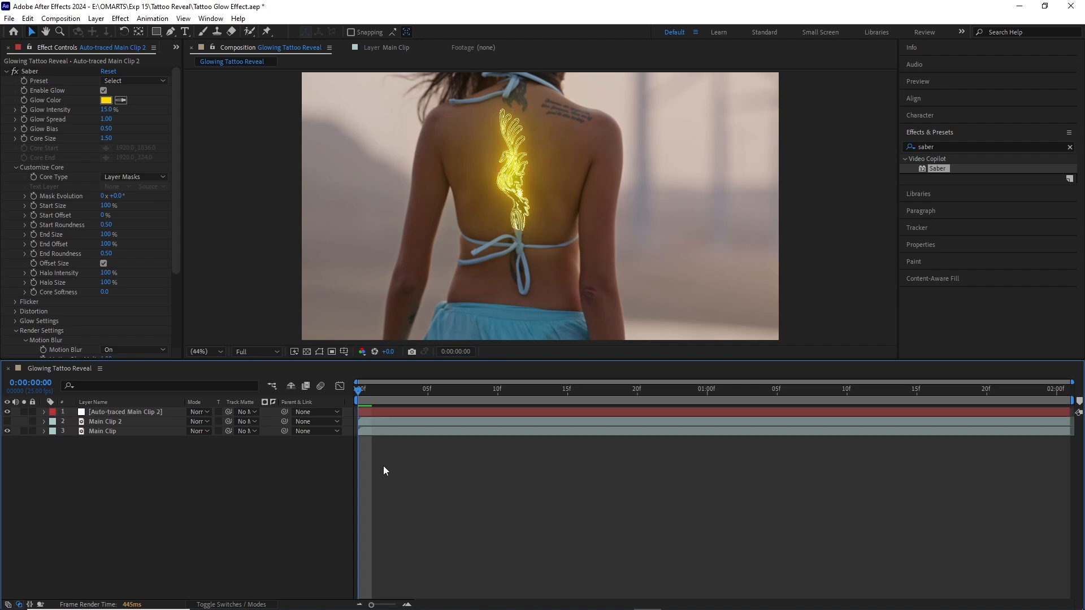
Play back the glowing tattoo and park the playhead at 0:00:00:19 with the auto-traced layer selected
key("space")
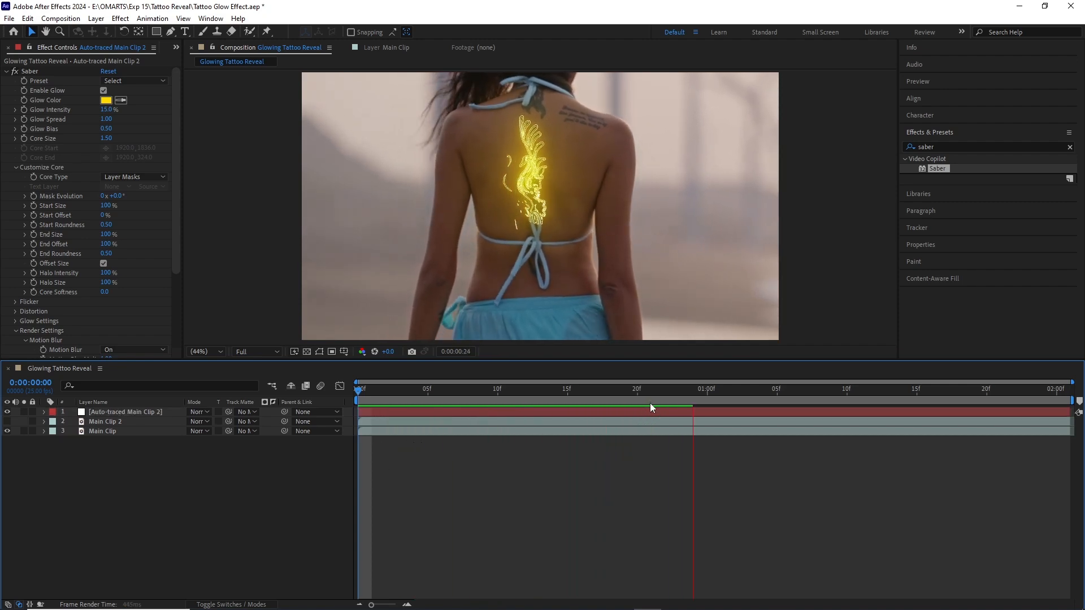
mouse_move(633, 389)
left_mouse_down()
mouse_move(608, 389)
mouse_move(623, 389)
left_mouse_up()
left_click(592, 412)
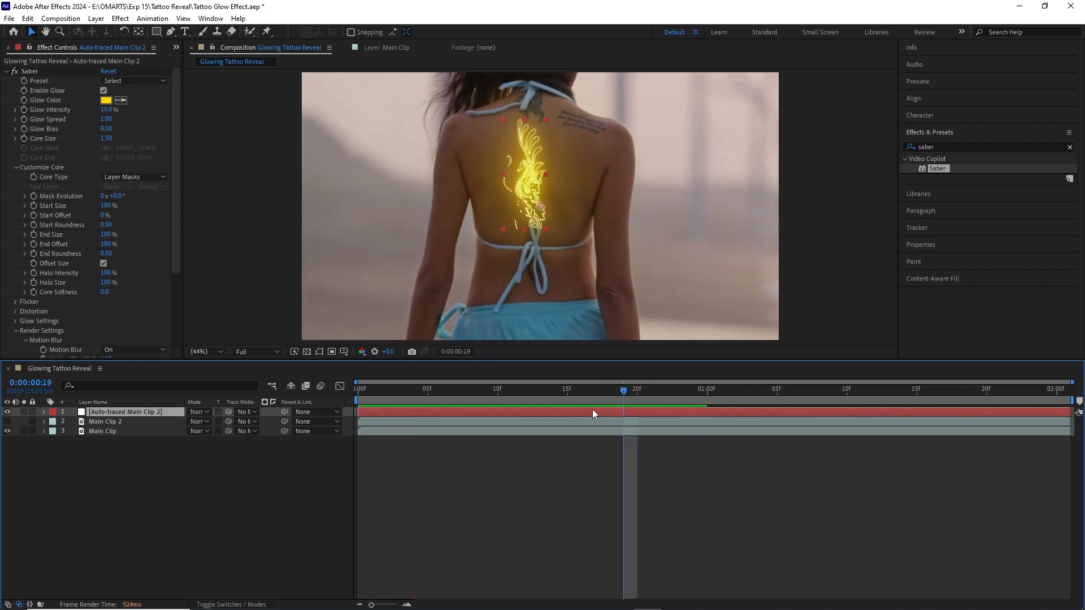
Solo the auto-traced layer and examine its outlines up close, comparing them with Saber off and on
left_click(24, 412)
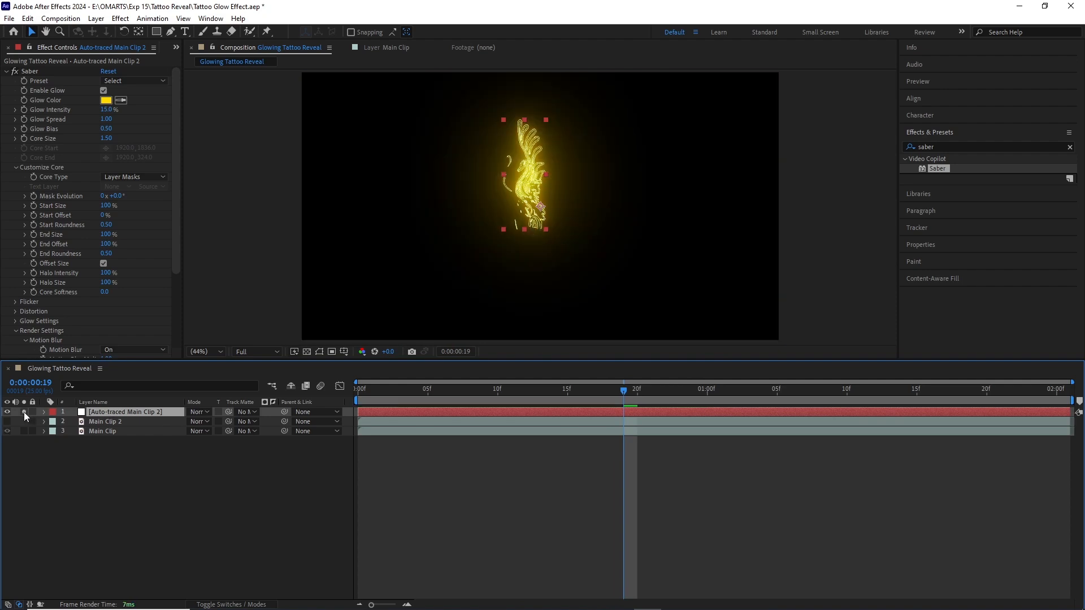
left_click(14, 71)
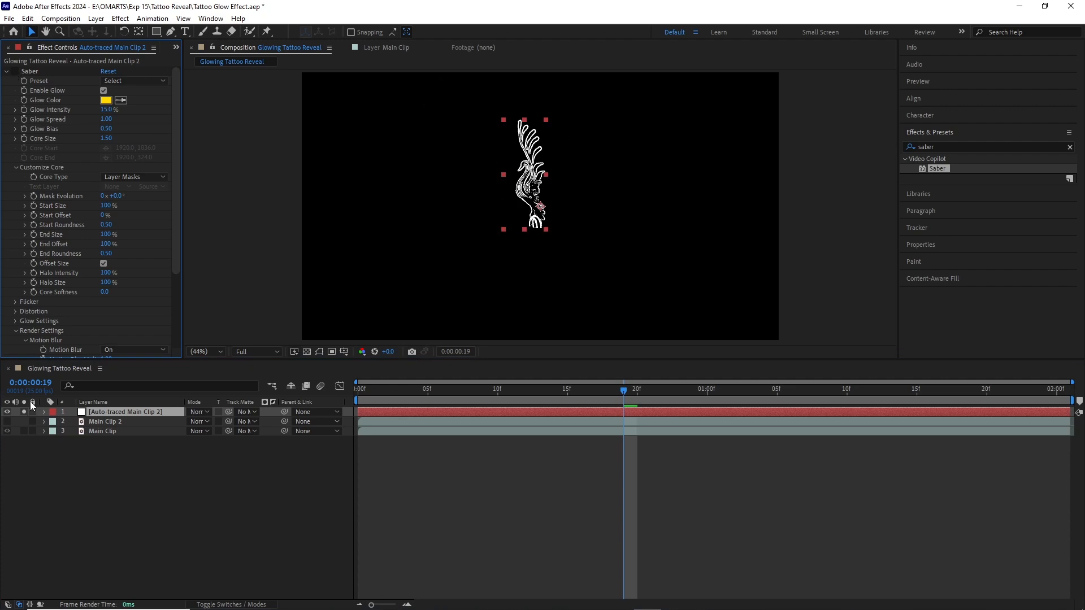
left_click(13, 71)
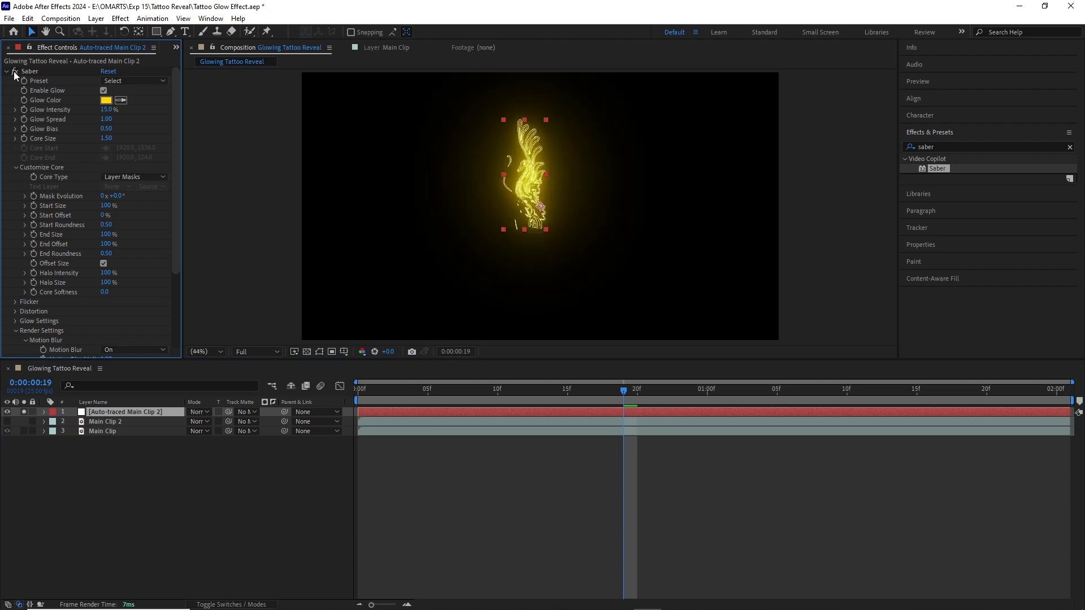
scroll(515, 166, "up", 3)
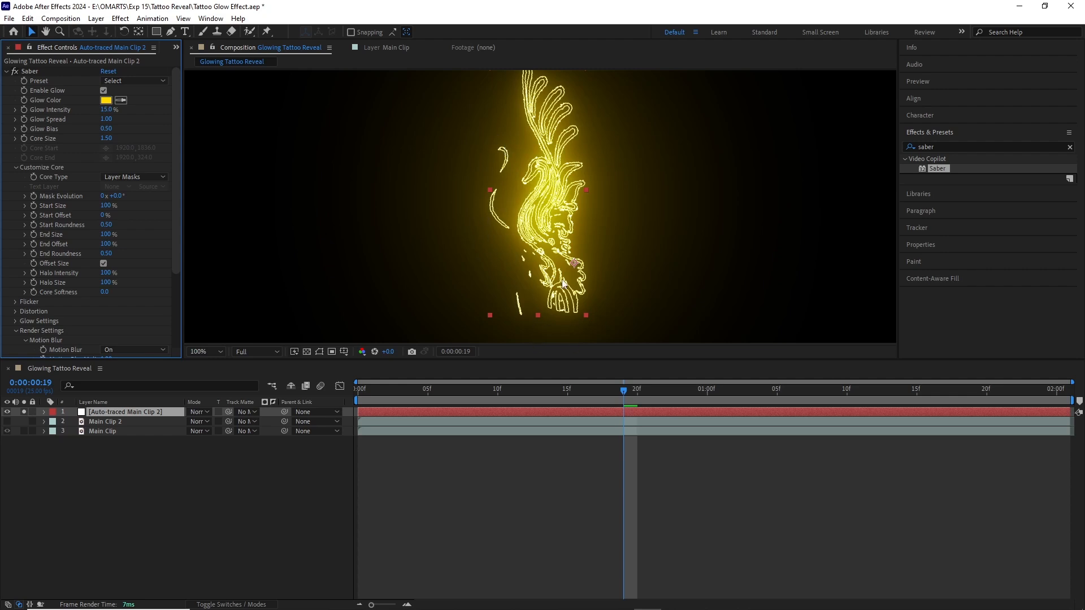
scroll(534, 217, "down", 3)
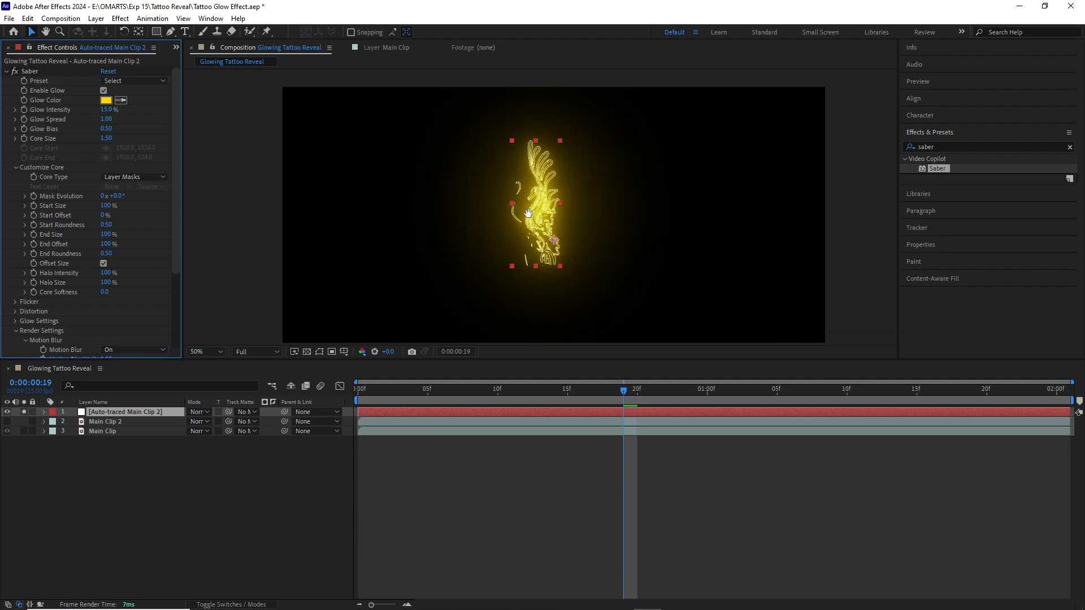
scroll(521, 211, "up", 3)
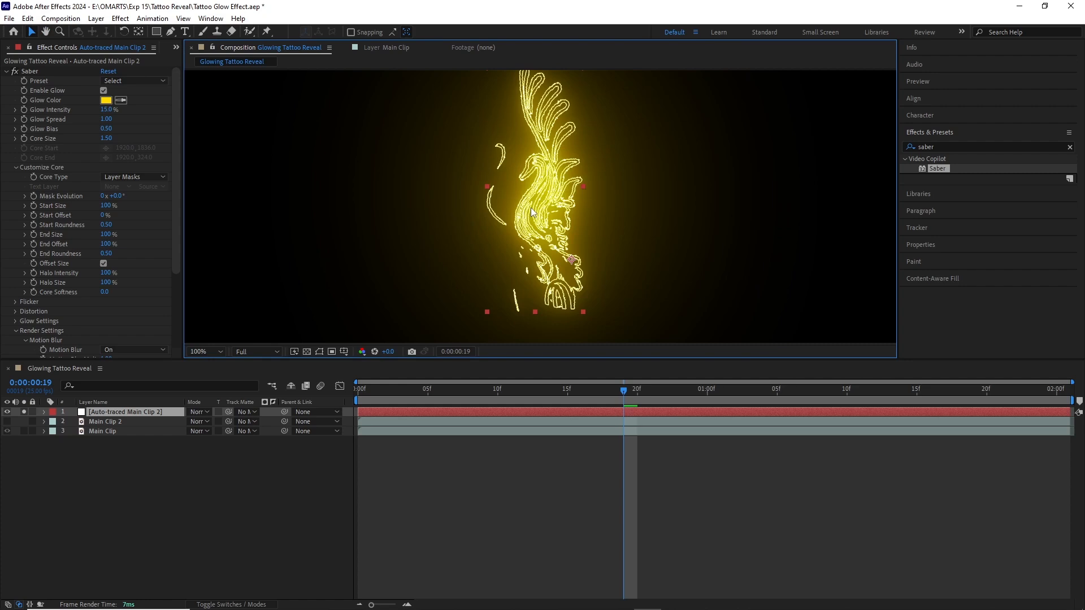
left_click_drag(522, 173, 533, 201)
key("v")
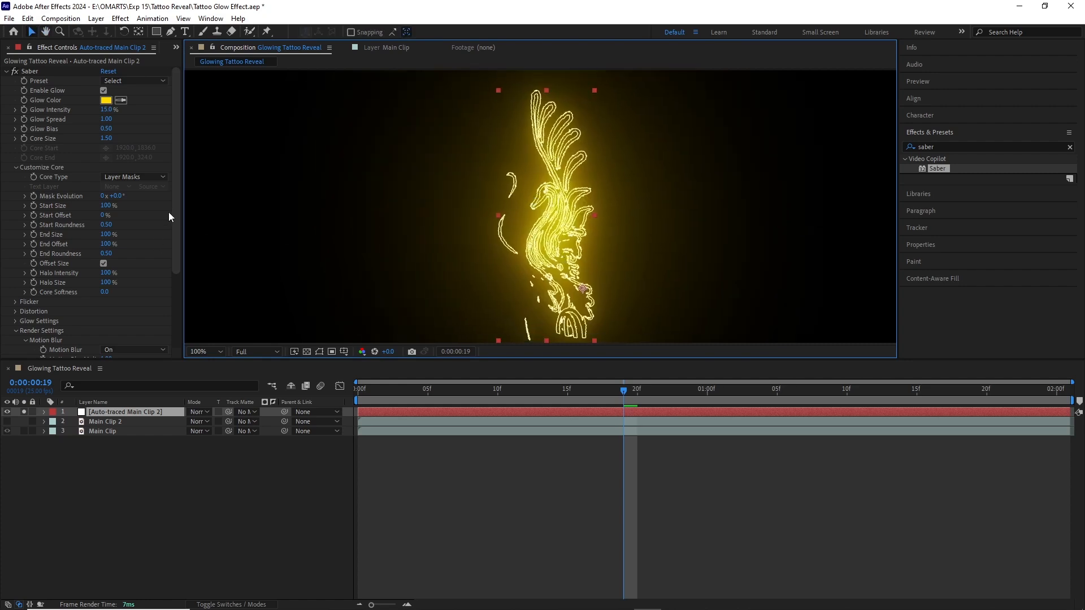
Set Saber's alpha mode to Mask Core
left_click_drag(175, 214, 188, 323)
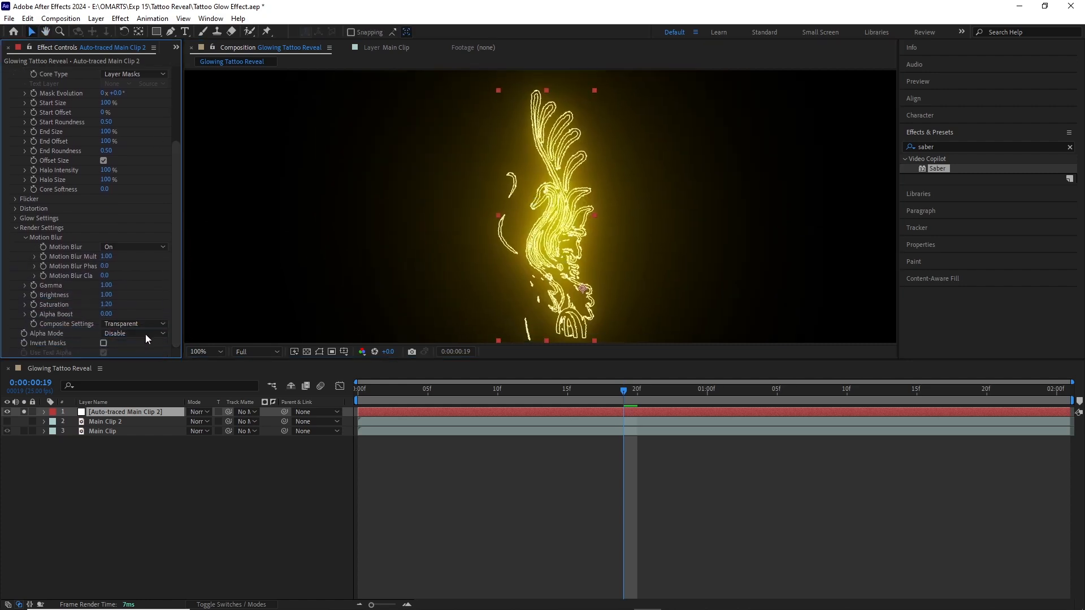
left_click(116, 333)
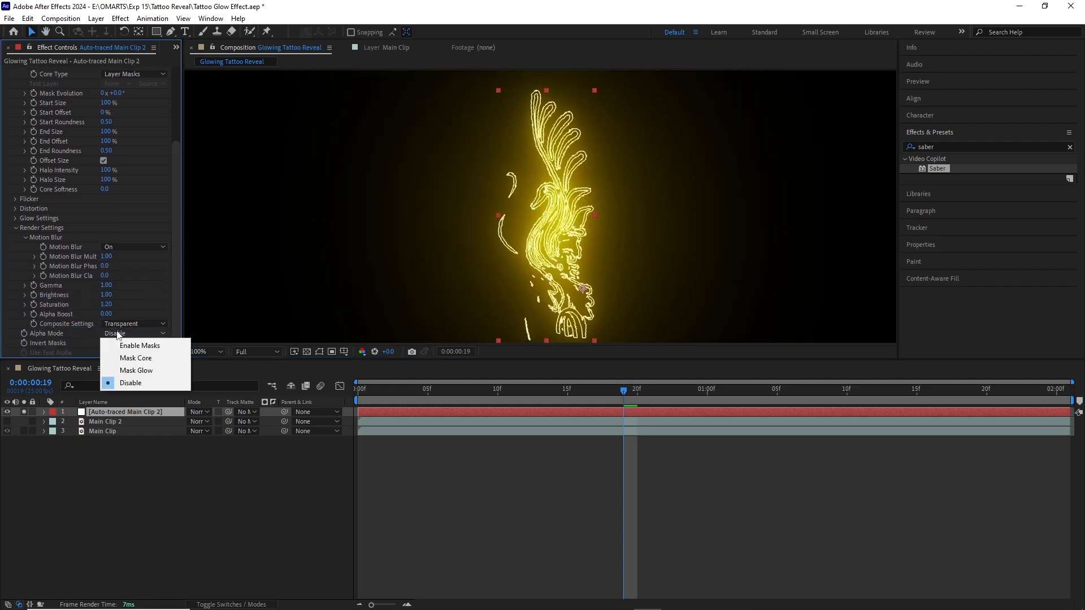
left_click(135, 357)
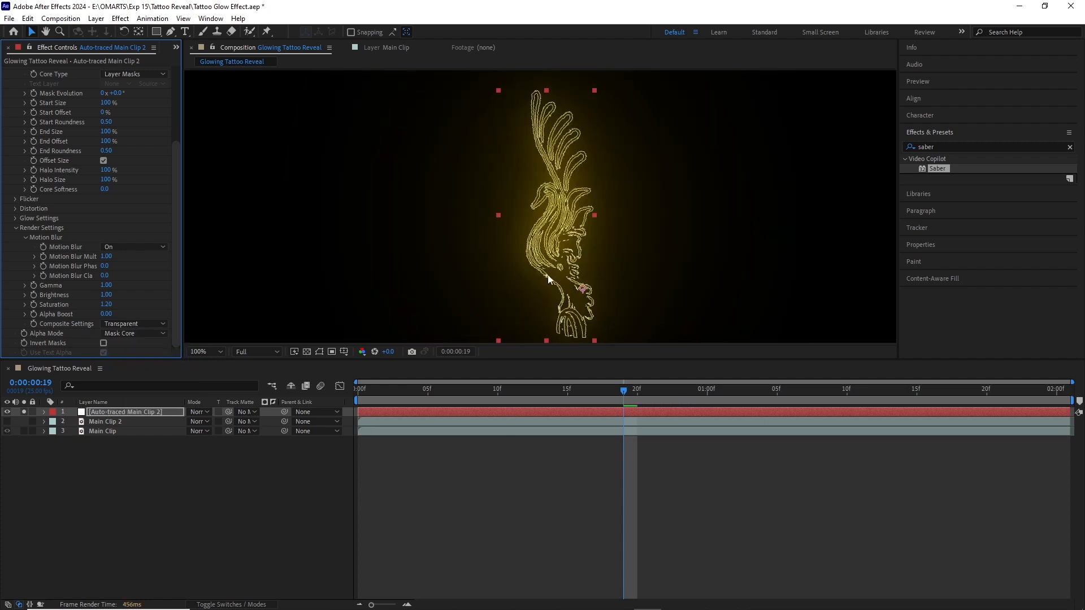
Raise Saber's glow intensity to 30% and set its core size to 2
left_click_drag(175, 180, 184, 84)
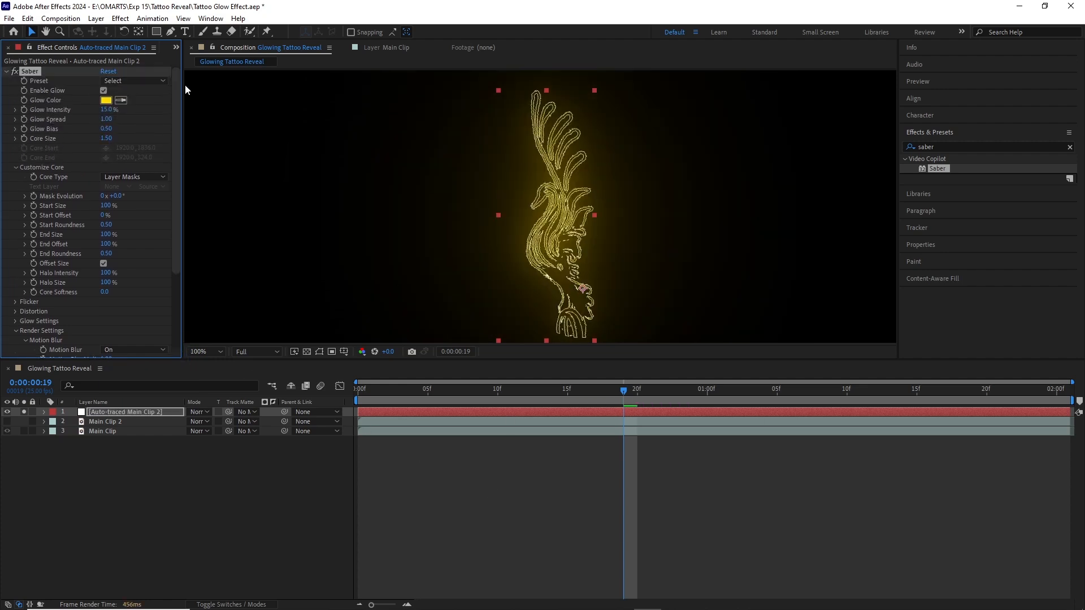
mouse_move(106, 109)
left_mouse_down()
mouse_move(125, 109)
mouse_move(111, 109)
left_mouse_up()
left_click(106, 138)
type("2")
key("Return")
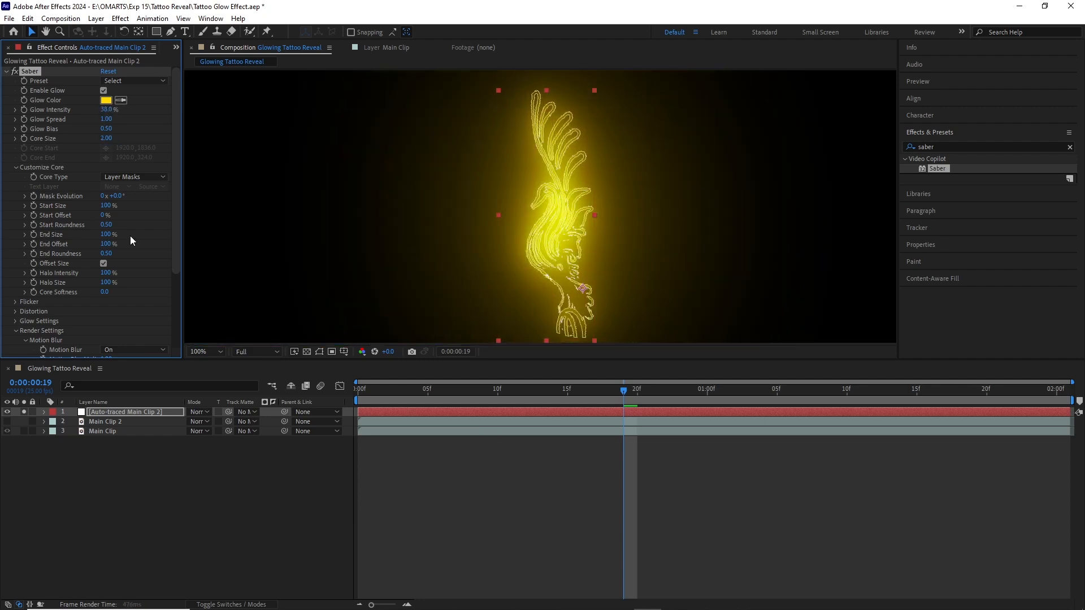
Unsolo the auto-traced layer and adjust Saber's glow intensity to 22%, glow spread to 1.34 and glow bias to 1.03
left_click(23, 412)
scroll(555, 185, "down", 1)
left_click_drag(105, 110, 98, 110)
mouse_move(106, 129)
left_mouse_down()
mouse_move(136, 129)
mouse_move(95, 124)
mouse_move(100, 111)
left_mouse_up()
left_click(107, 118)
type("2")
key("Return")
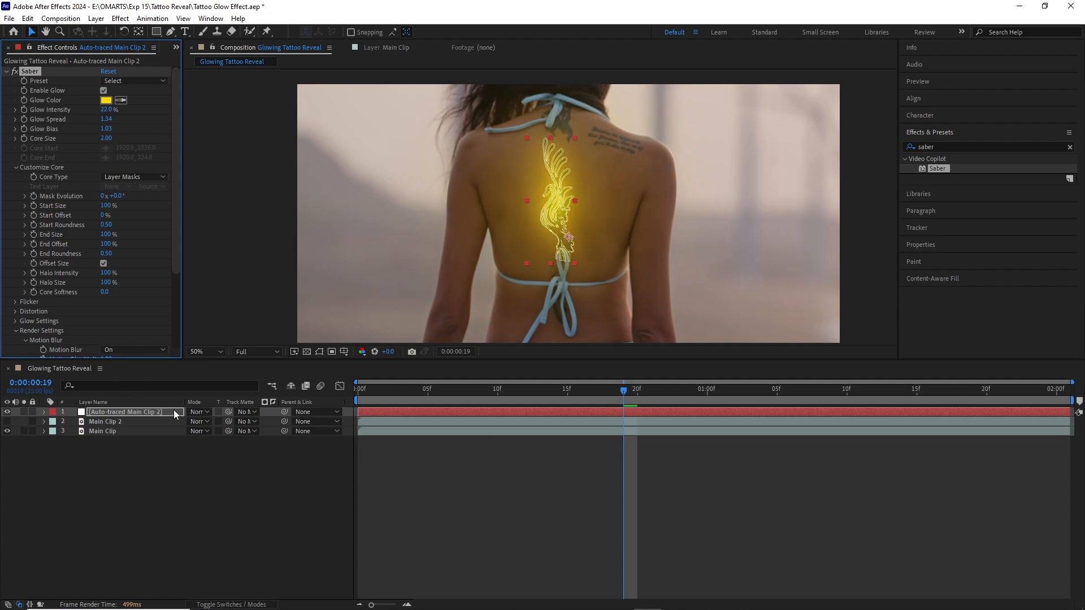
Set the auto-traced layer's blending mode to Add
left_click(199, 411)
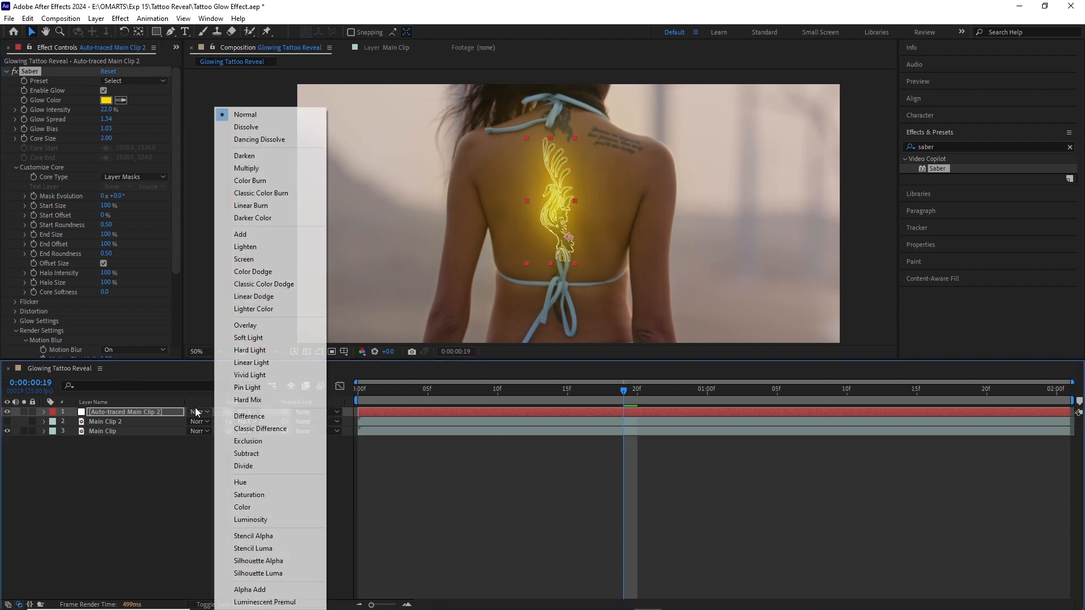
left_click(240, 234)
key("Home")
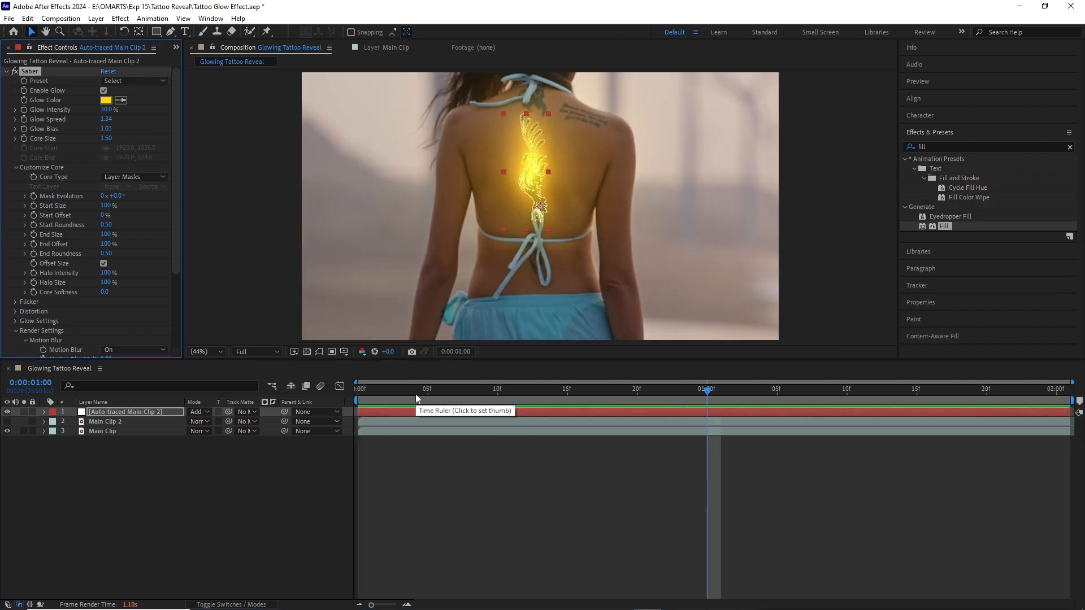
Keyframe Saber's End Offset on the auto-traced layer from 0% at 0:00:00:00 to 99% at 0:00:01:00
left_click_drag(413, 395, 335, 403)
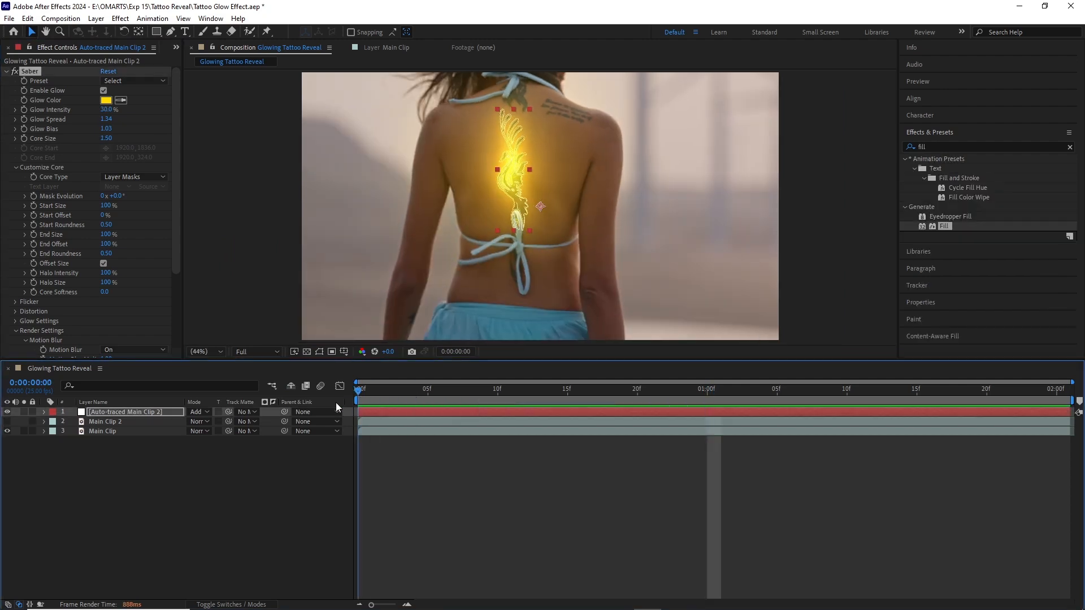
left_click(390, 412)
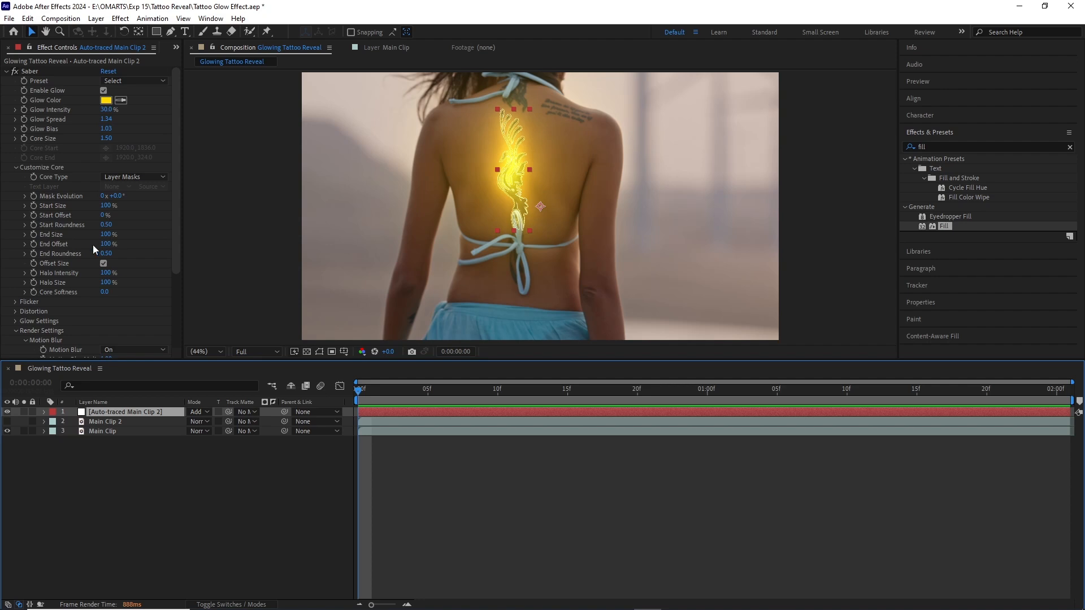
left_click_drag(113, 246, 43, 243)
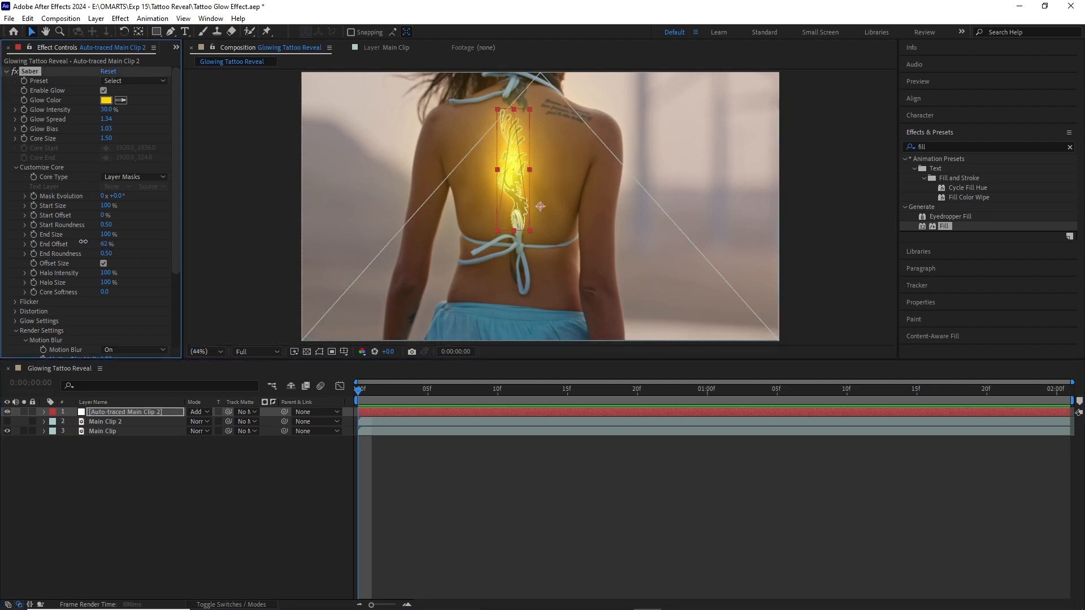
left_click(34, 244)
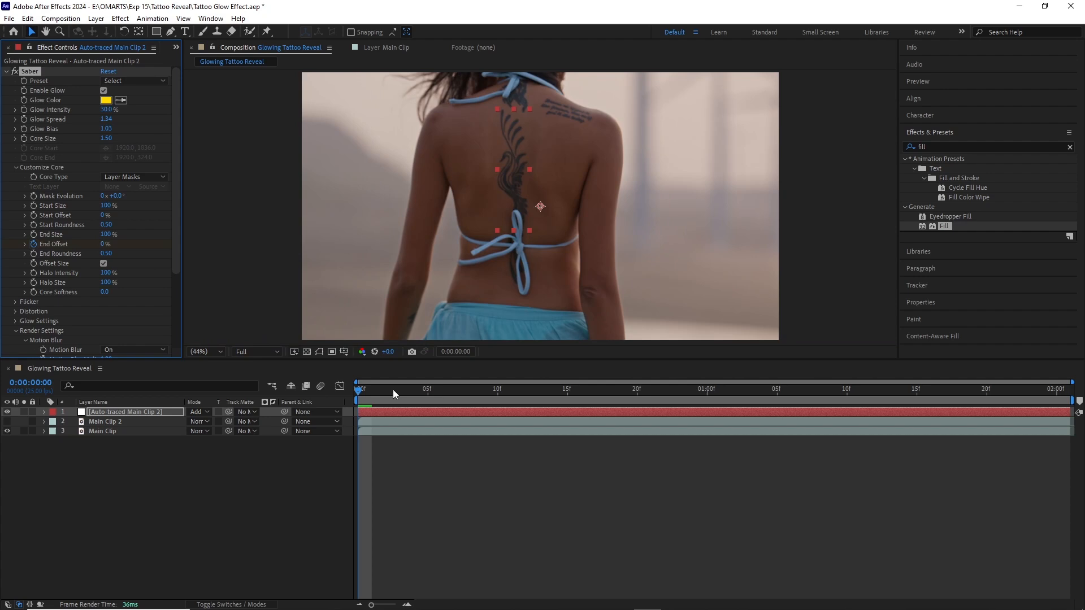
left_click_drag(392, 389, 713, 401)
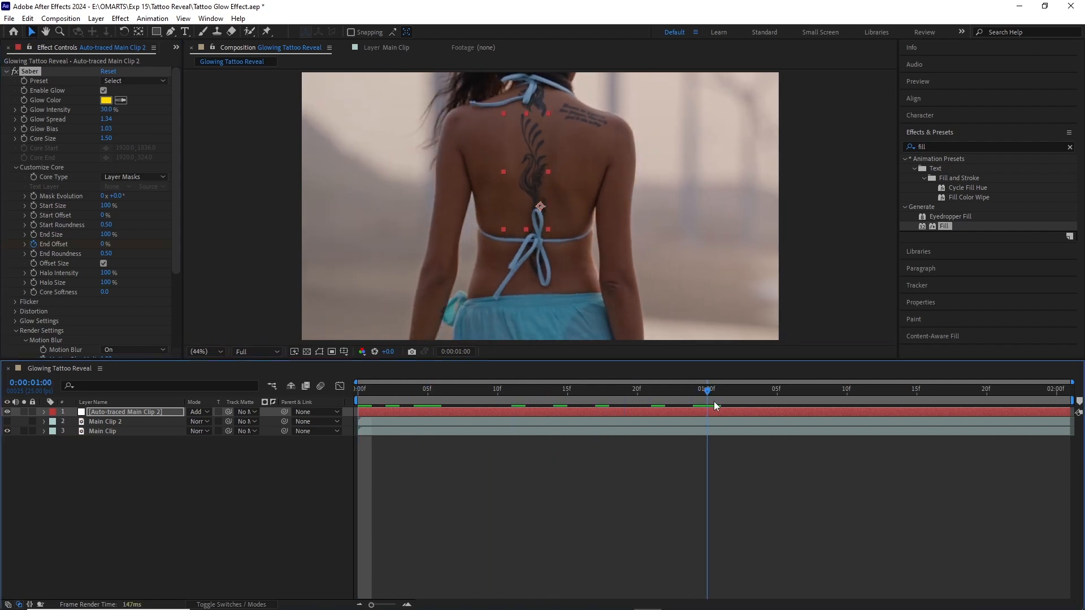
left_click(105, 244)
type("99")
key("Return")
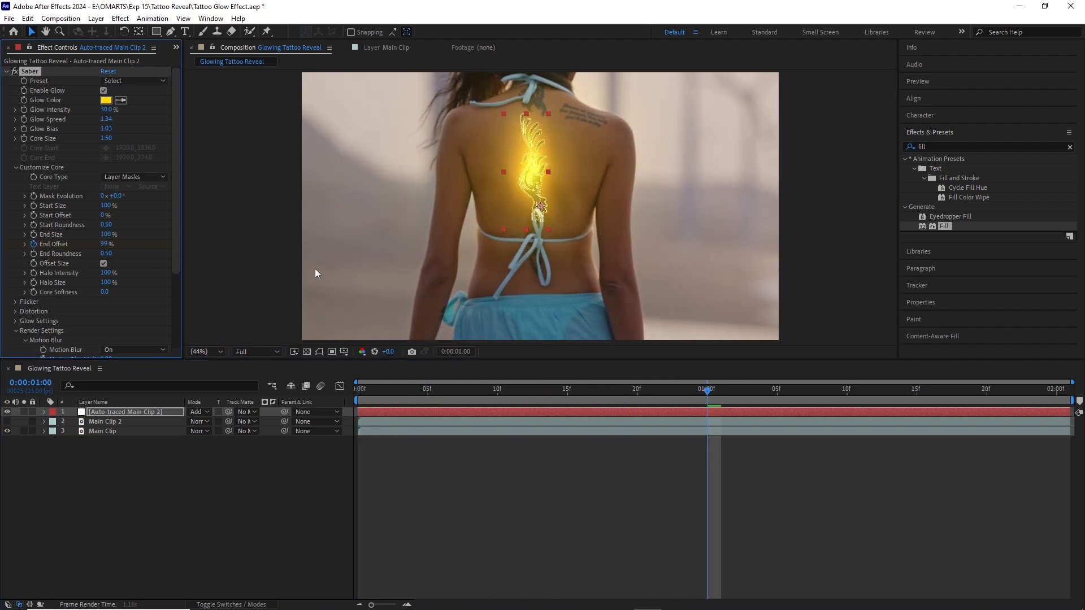
Keyframe Saber's Start Offset from 0% at 0:00:00:15 to 100% at 0:00:01:15
left_click_drag(623, 392, 564, 385)
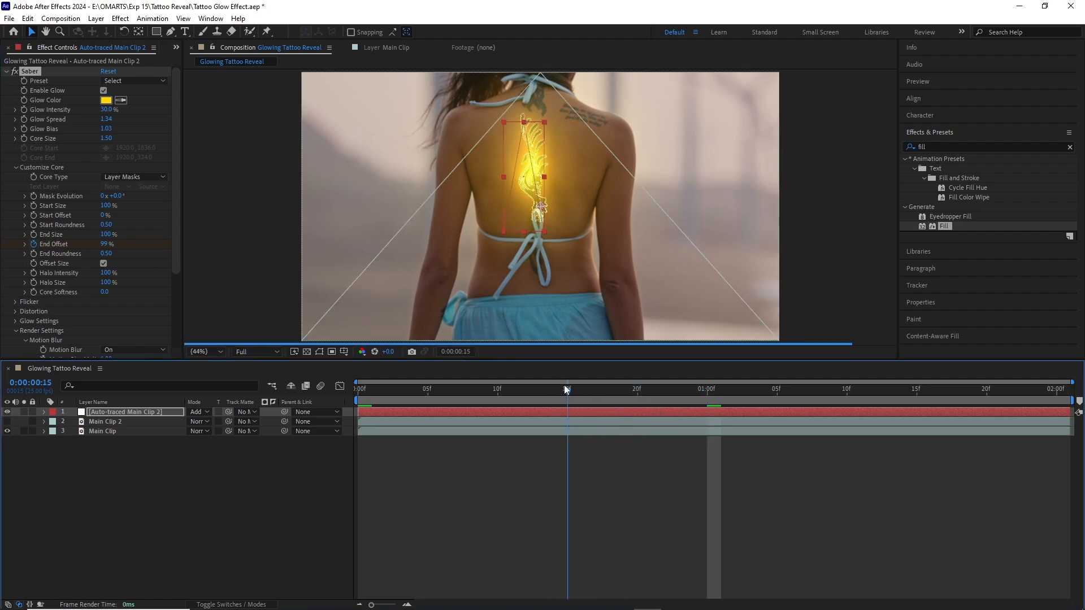
left_click(35, 215)
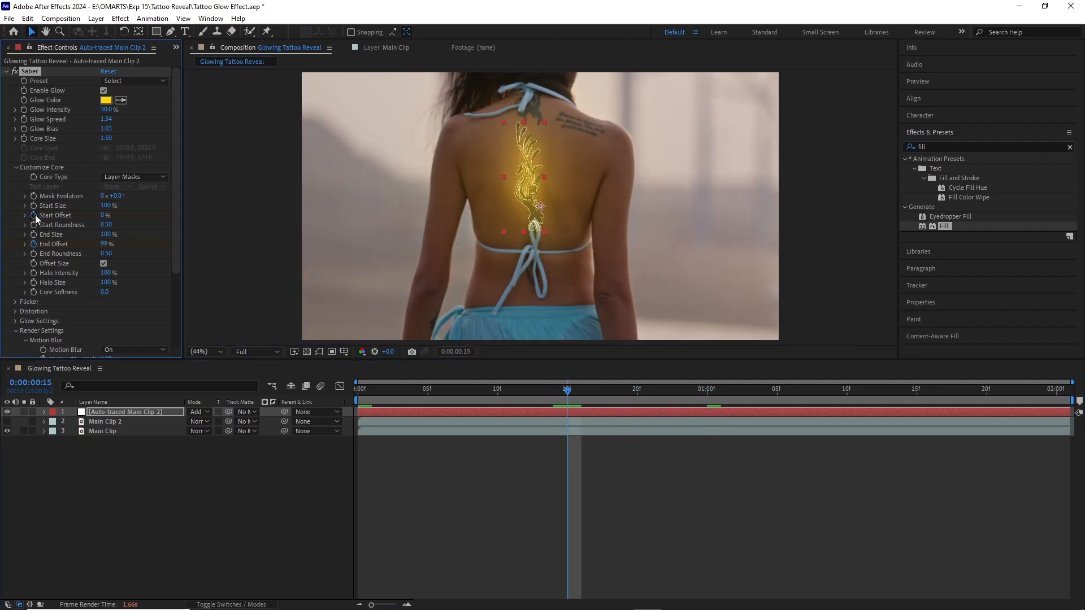
left_click_drag(574, 391, 913, 412)
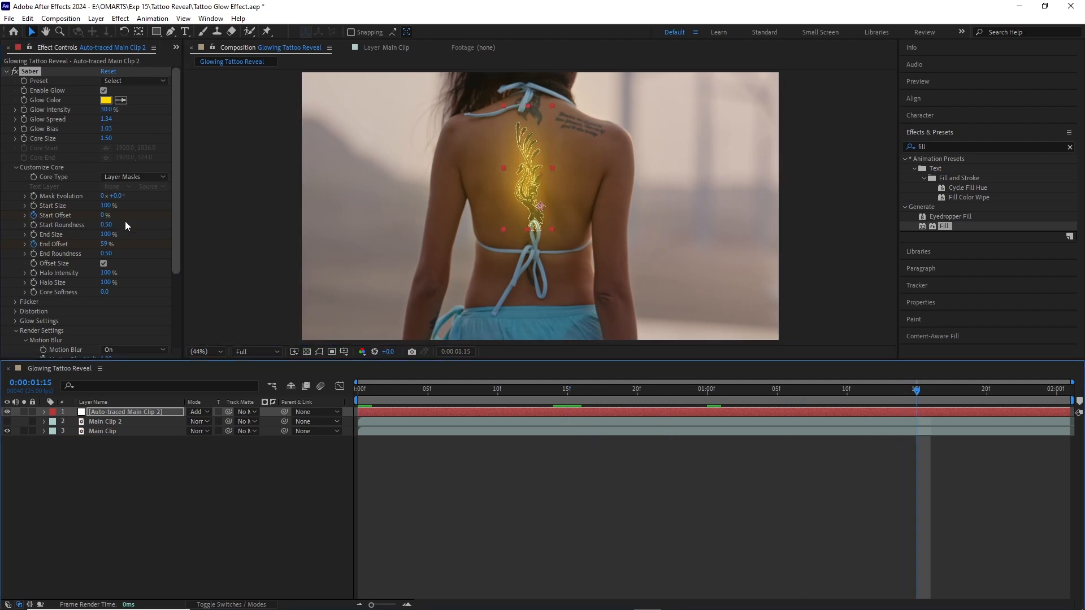
left_click_drag(105, 215, 245, 221)
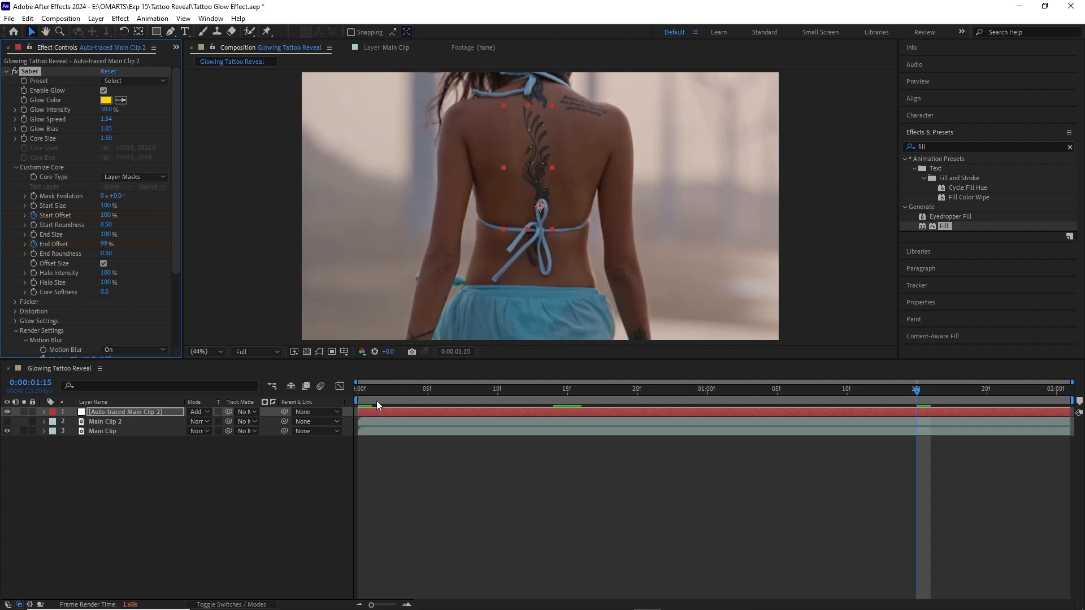
Scrub through the reveal, show the layer's animated properties and select the Saber Start Offset and End Offset keyframes
left_click_drag(372, 392, 589, 408)
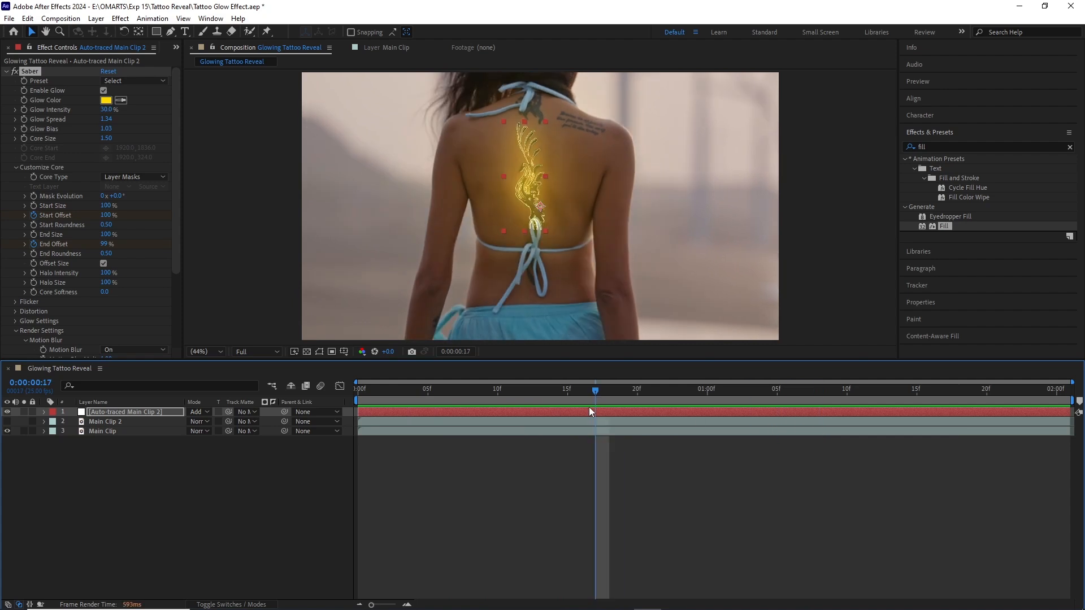
key("u")
scroll(596, 521, "down", 15)
scroll(588, 554, "down", 20)
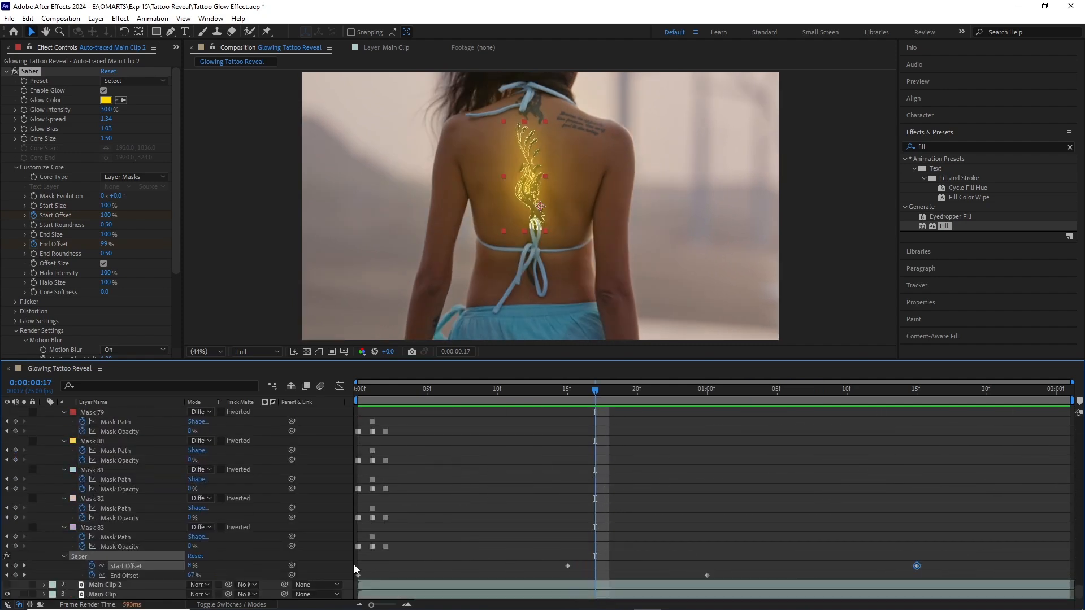
left_click_drag(356, 561, 975, 577)
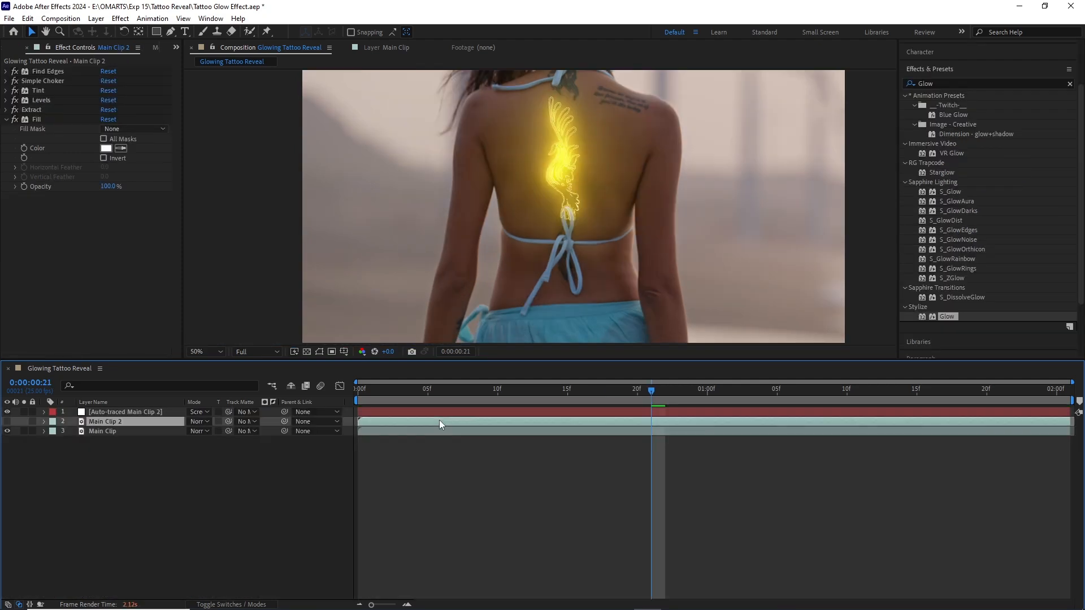
Duplicate the Main Clip layer and place the copy above the auto-traced layer
key("ctrl+d")
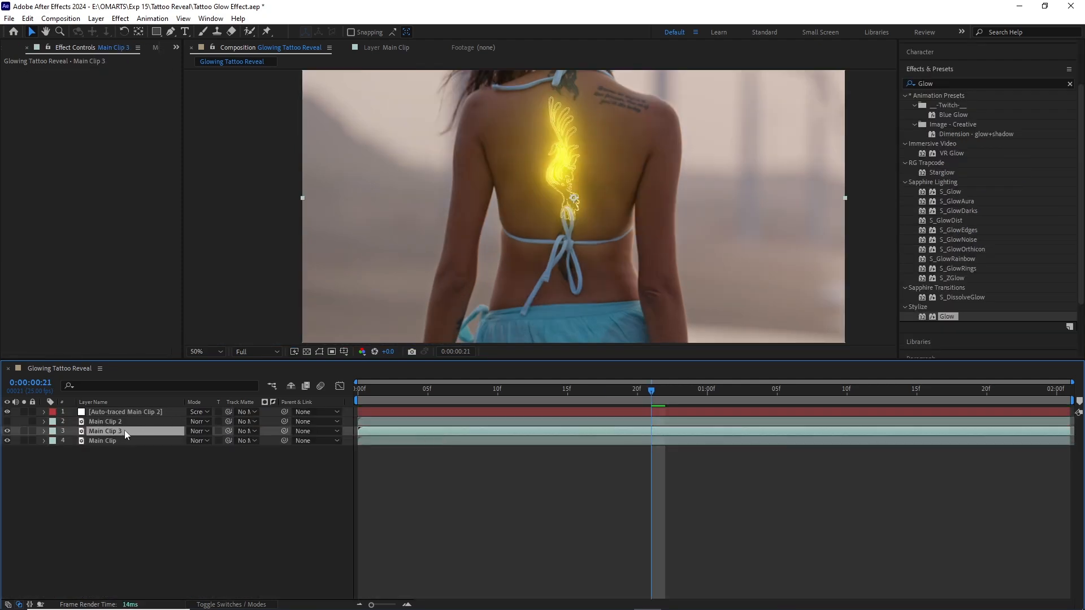
left_click_drag(124, 430, 126, 409)
Mark the knotted bikini strings as foreground with the Roto Brush on the first frame of Main Clip 3
left_click(361, 391)
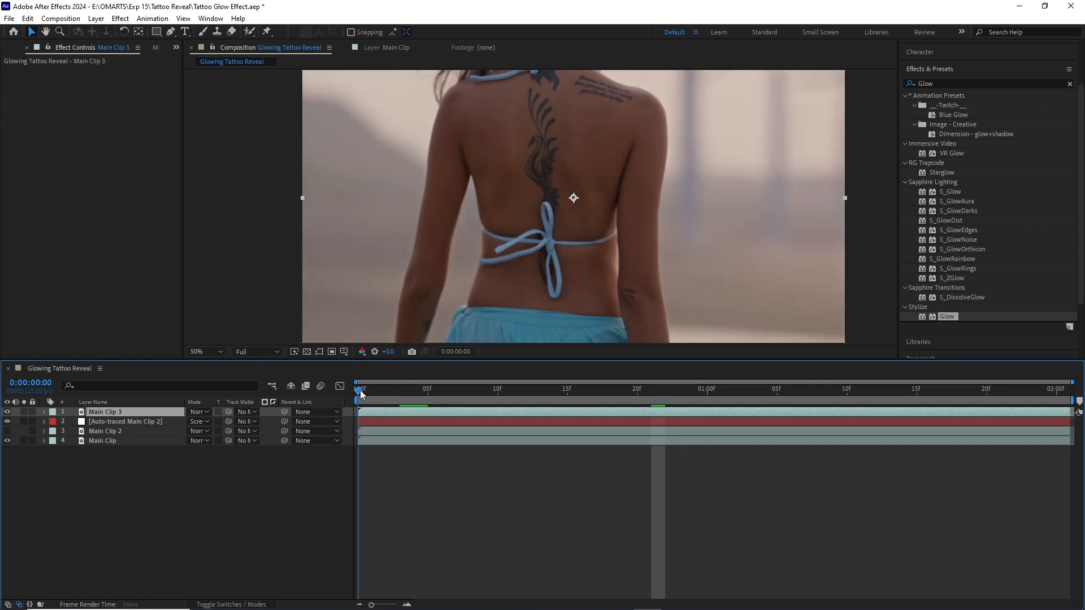
left_click(249, 31)
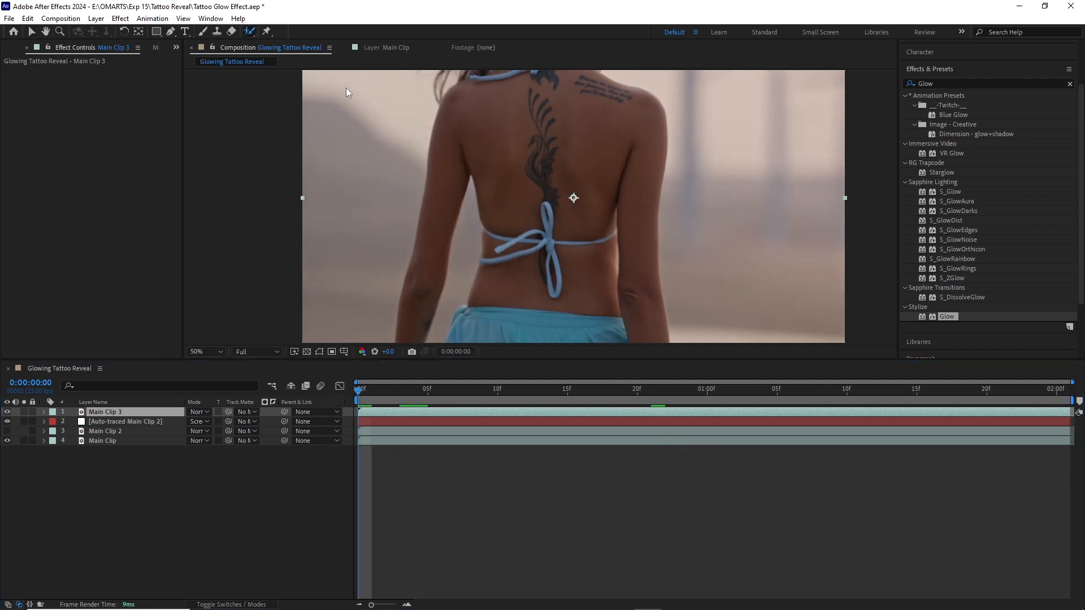
scroll(551, 230, "up", 6)
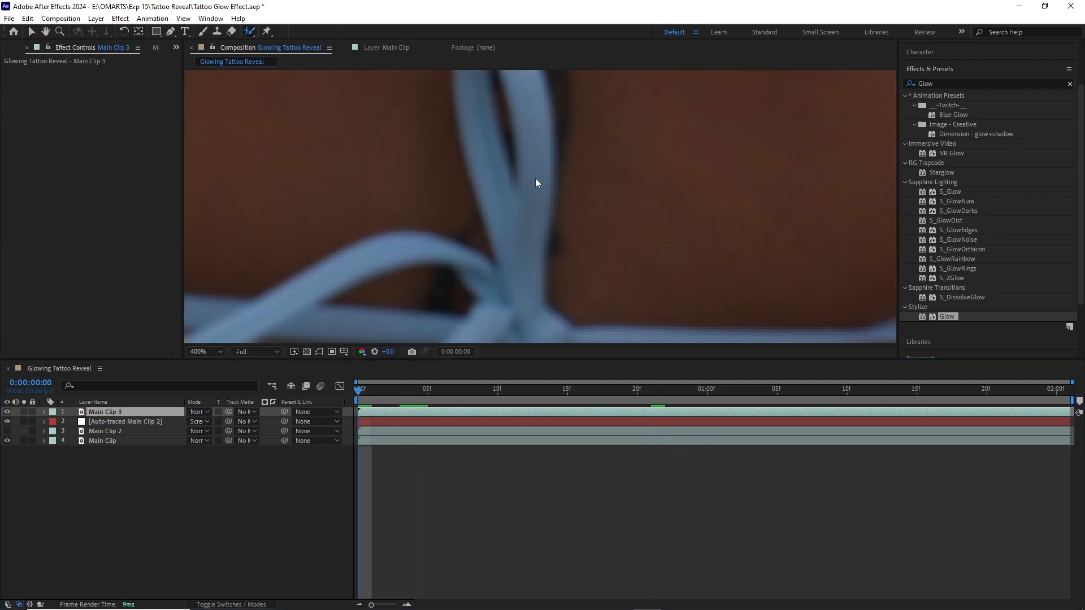
scroll(534, 178, "down", 4)
double_click(430, 412)
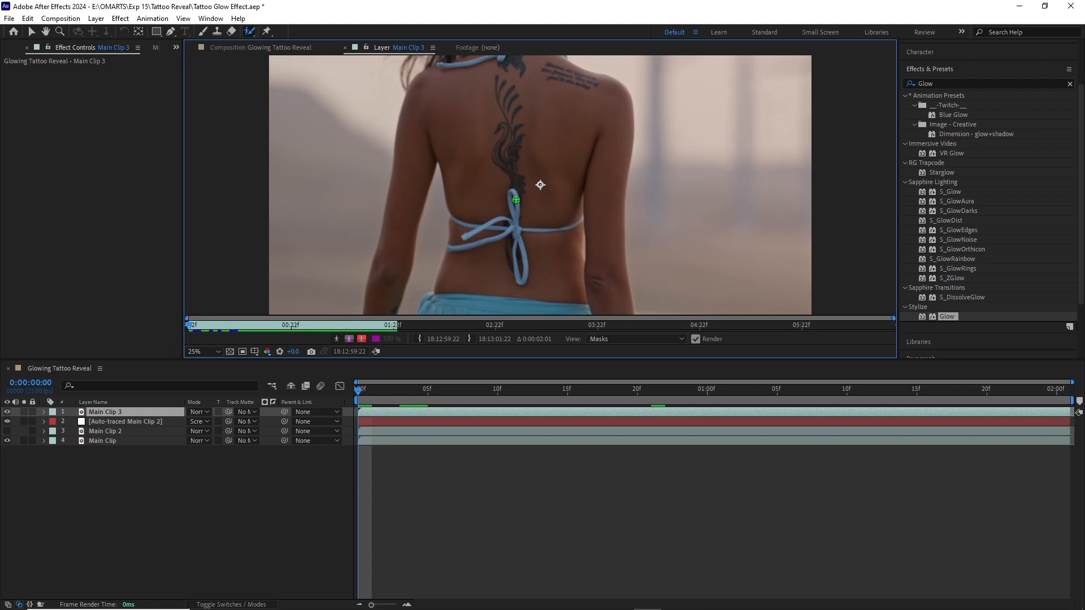
scroll(517, 209, "up", 4)
mouse_move(503, 120)
left_mouse_down()
mouse_move(519, 236)
mouse_move(381, 282)
left_mouse_up()
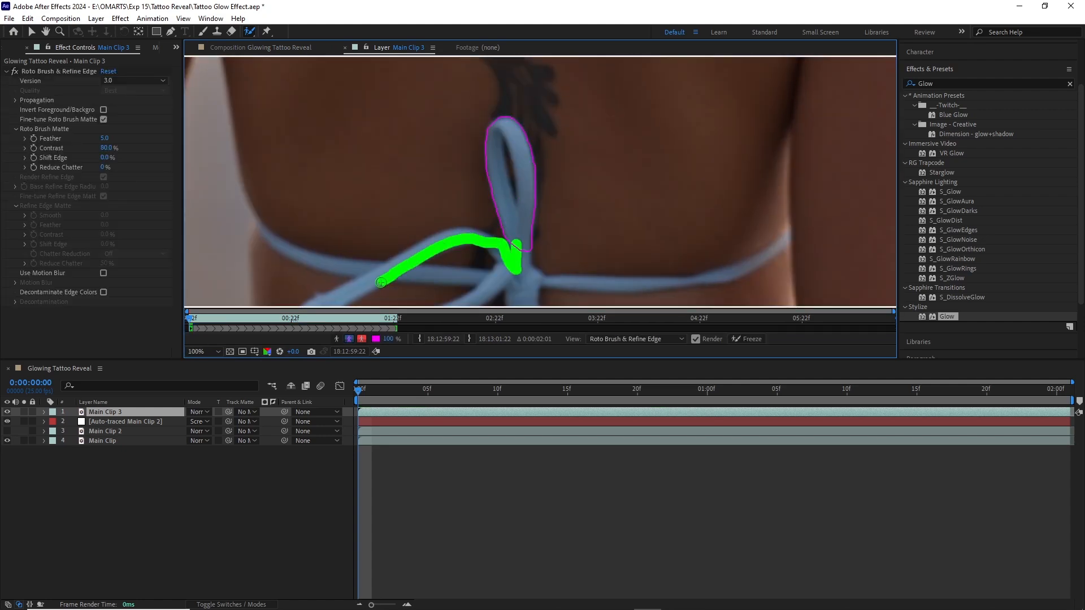
left_click_drag(658, 207, 613, 206)
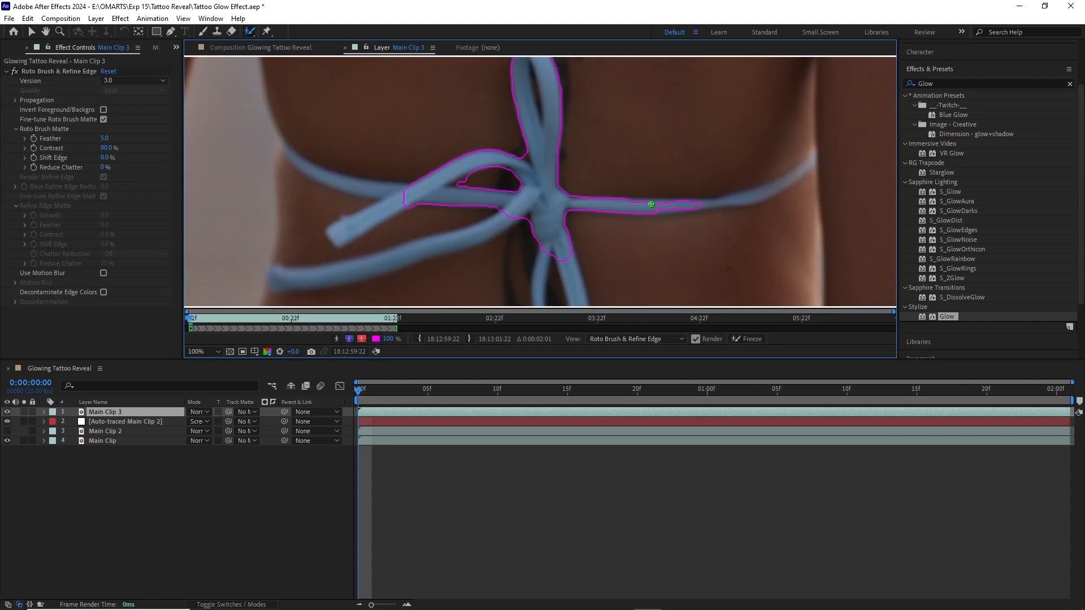
mouse_move(512, 216)
left_mouse_down()
mouse_move(389, 255)
mouse_move(544, 242)
left_mouse_up()
scroll(506, 143, "down", 1)
left_click_drag(524, 197, 522, 221)
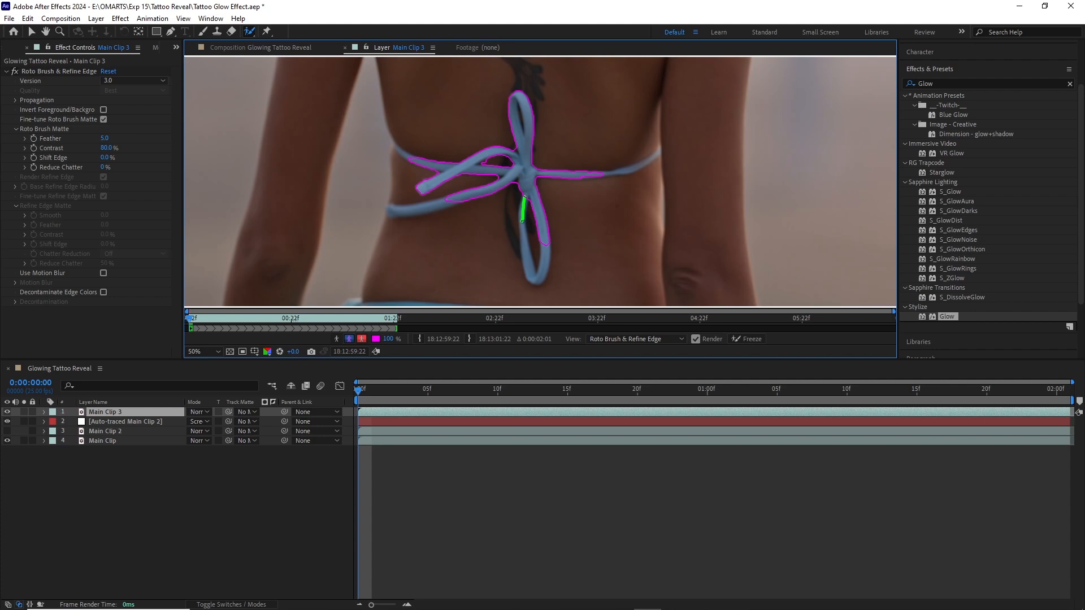
Propagate the strings' Roto Brush matte through the clip, freeze it and return to the composition view
key("space")
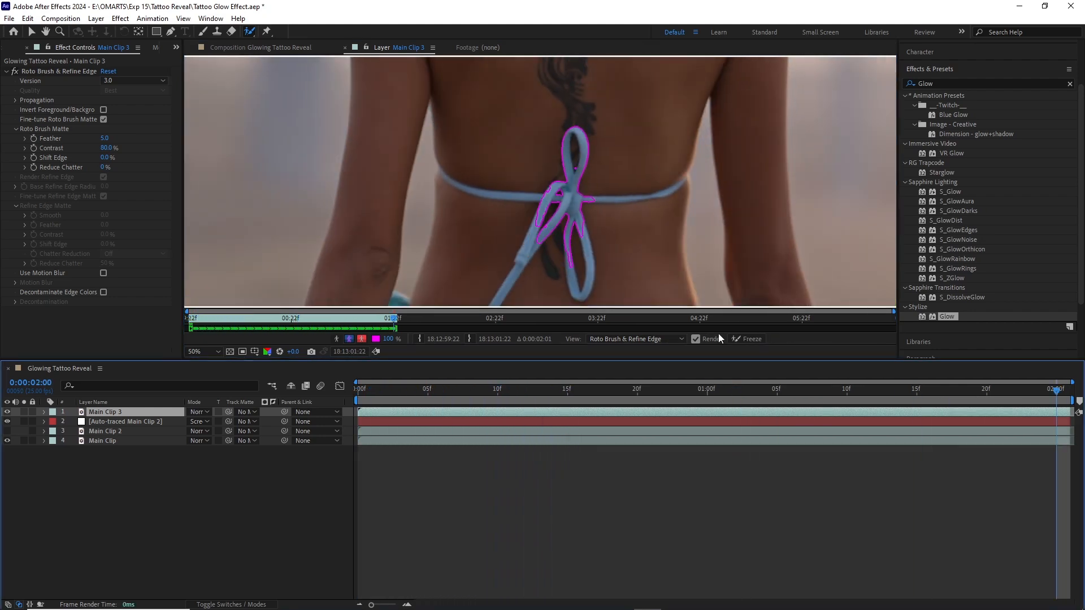
left_click(748, 338)
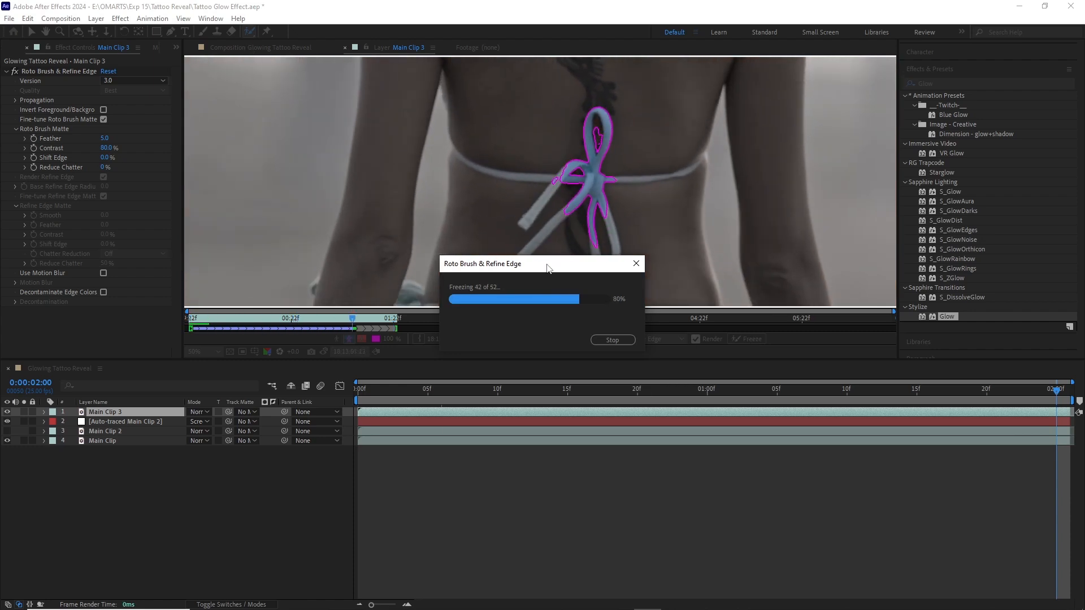
left_click(271, 44)
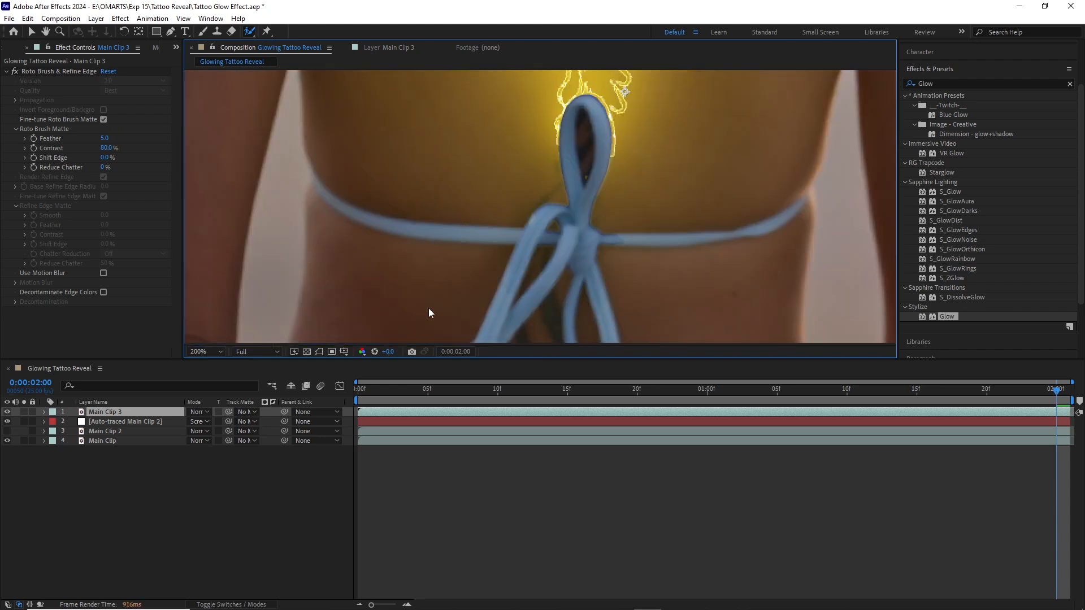
Set the Roto Brush matte's feather to 20 for the bikini strings
left_click(372, 391)
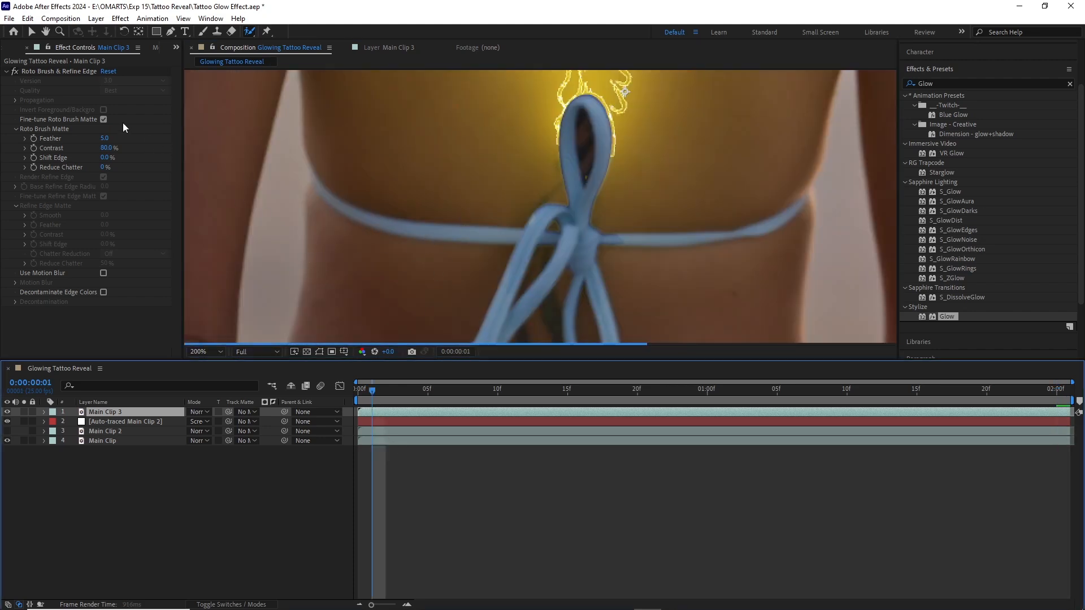
left_click(104, 139)
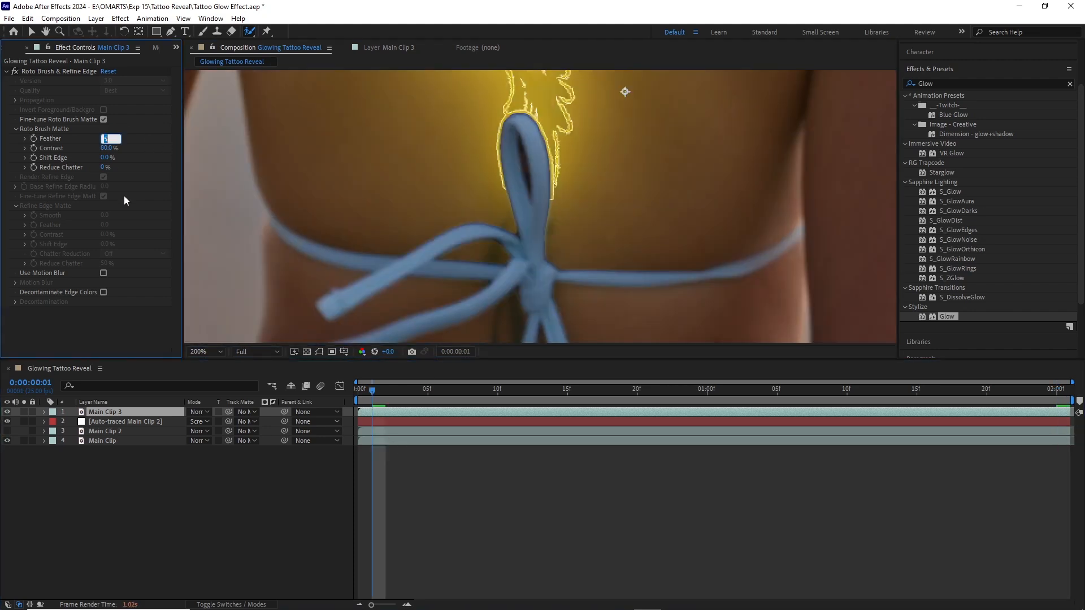
type("20")
key("Return")
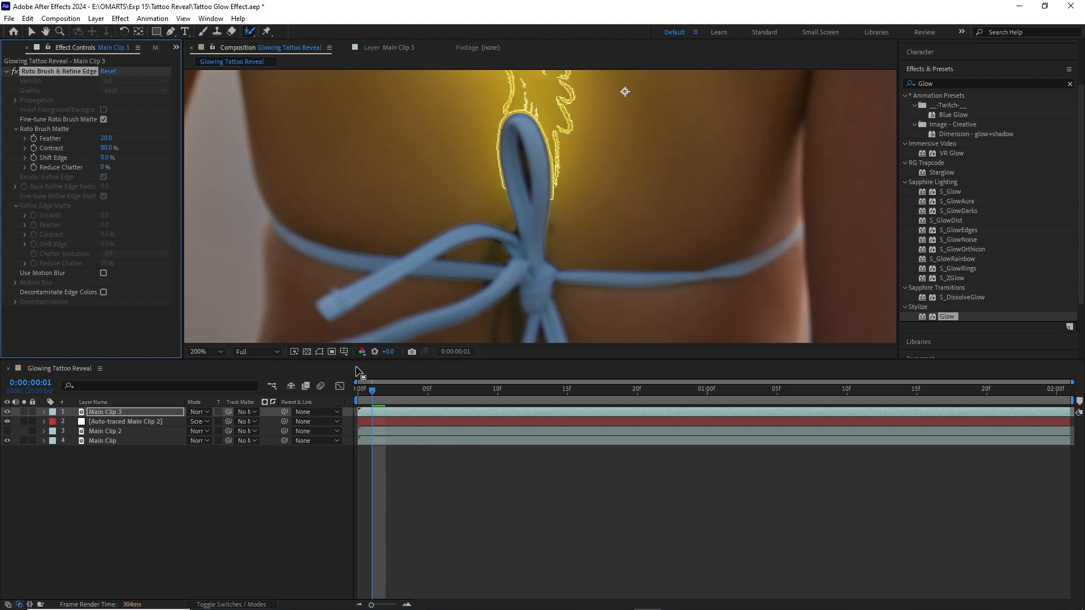
Fit the composition in view, play it back and check up close how the strings cover the glow
left_click(208, 352)
left_click(212, 367)
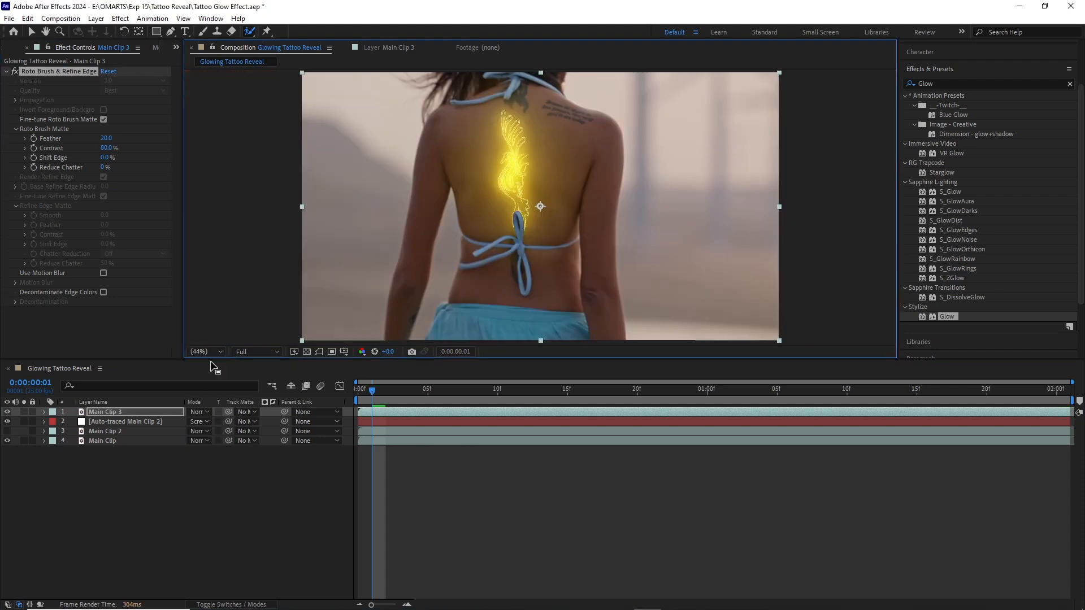
left_click(449, 480)
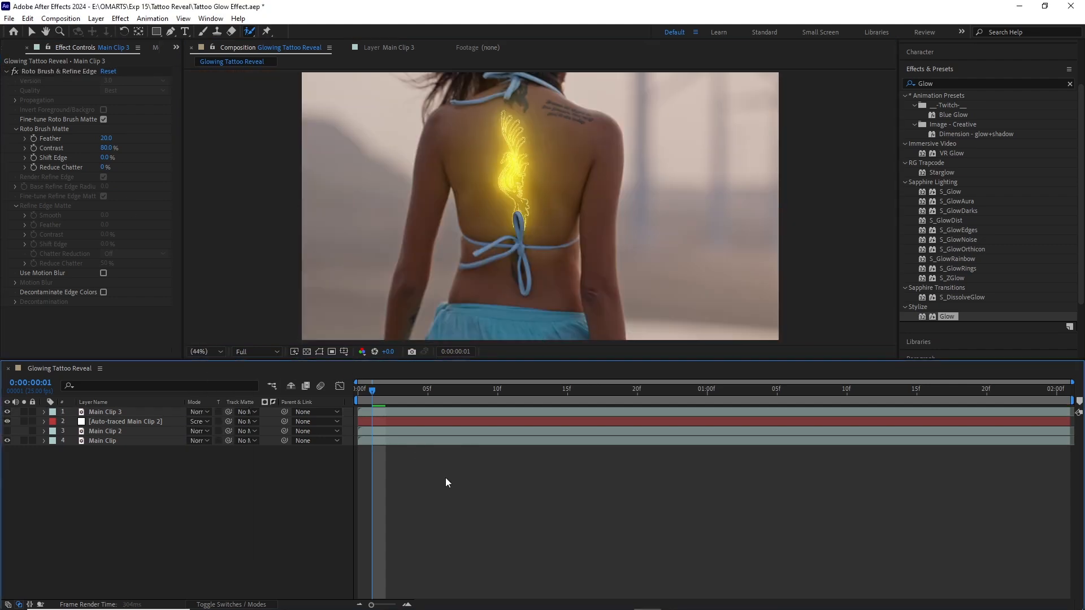
left_click(368, 401)
key("space")
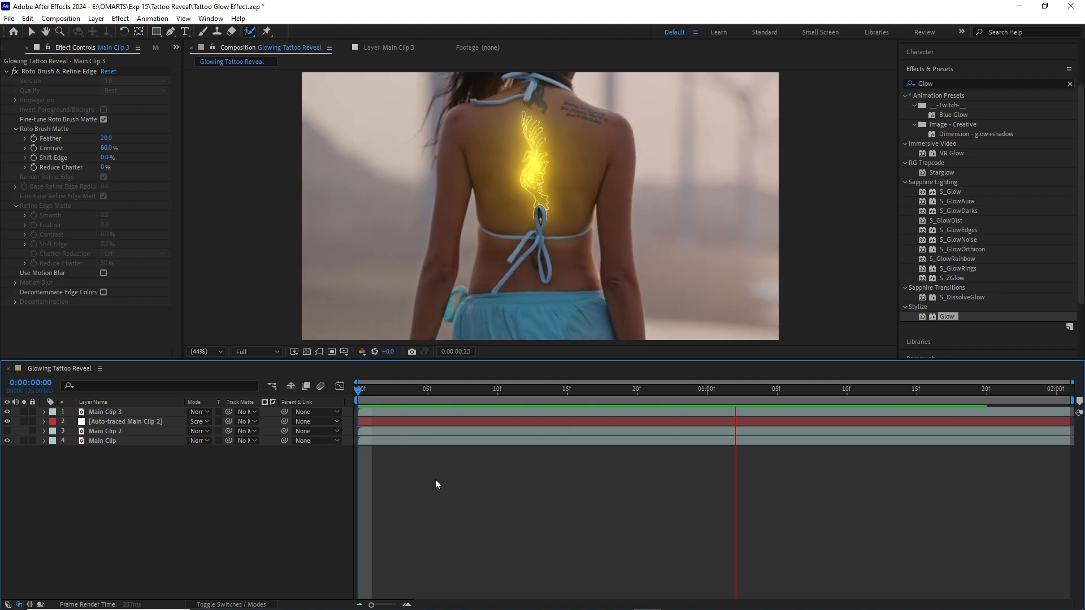
scroll(542, 212, "up", 3)
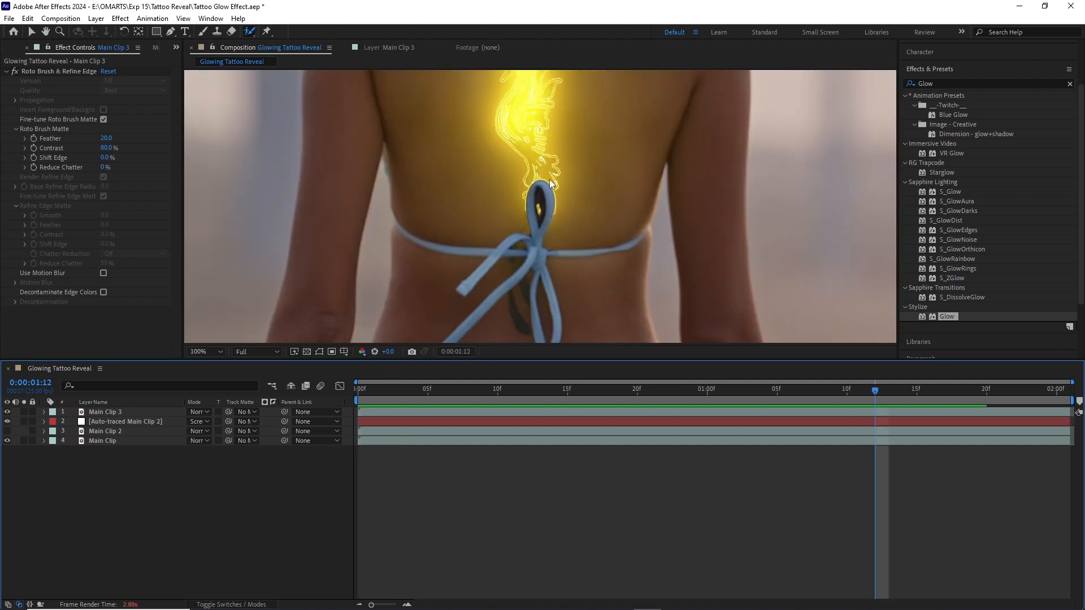
scroll(541, 202, "down", 2)
left_click_drag(378, 388, 344, 388)
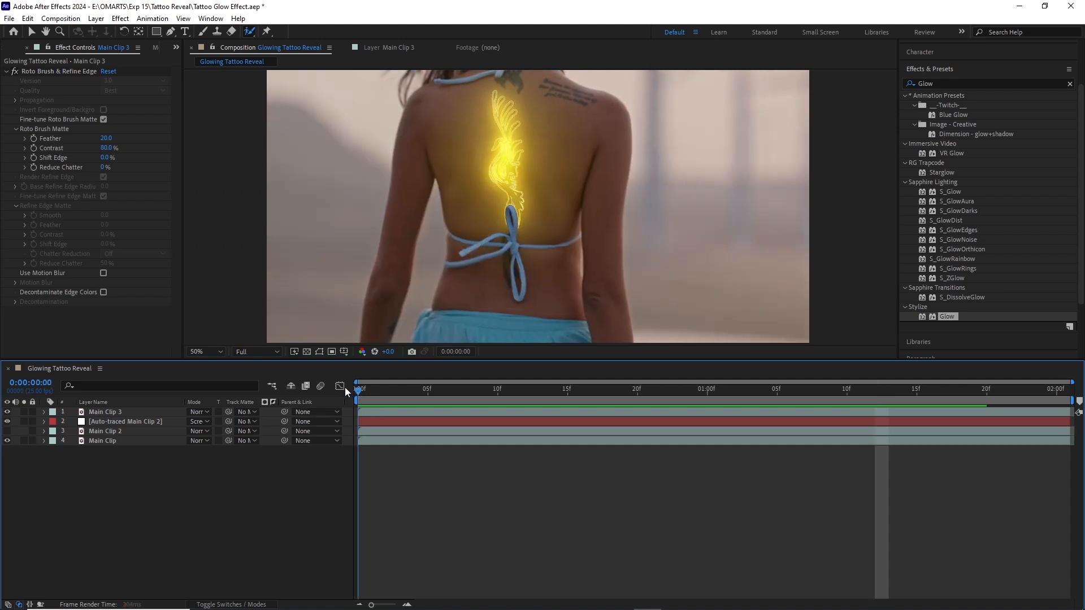